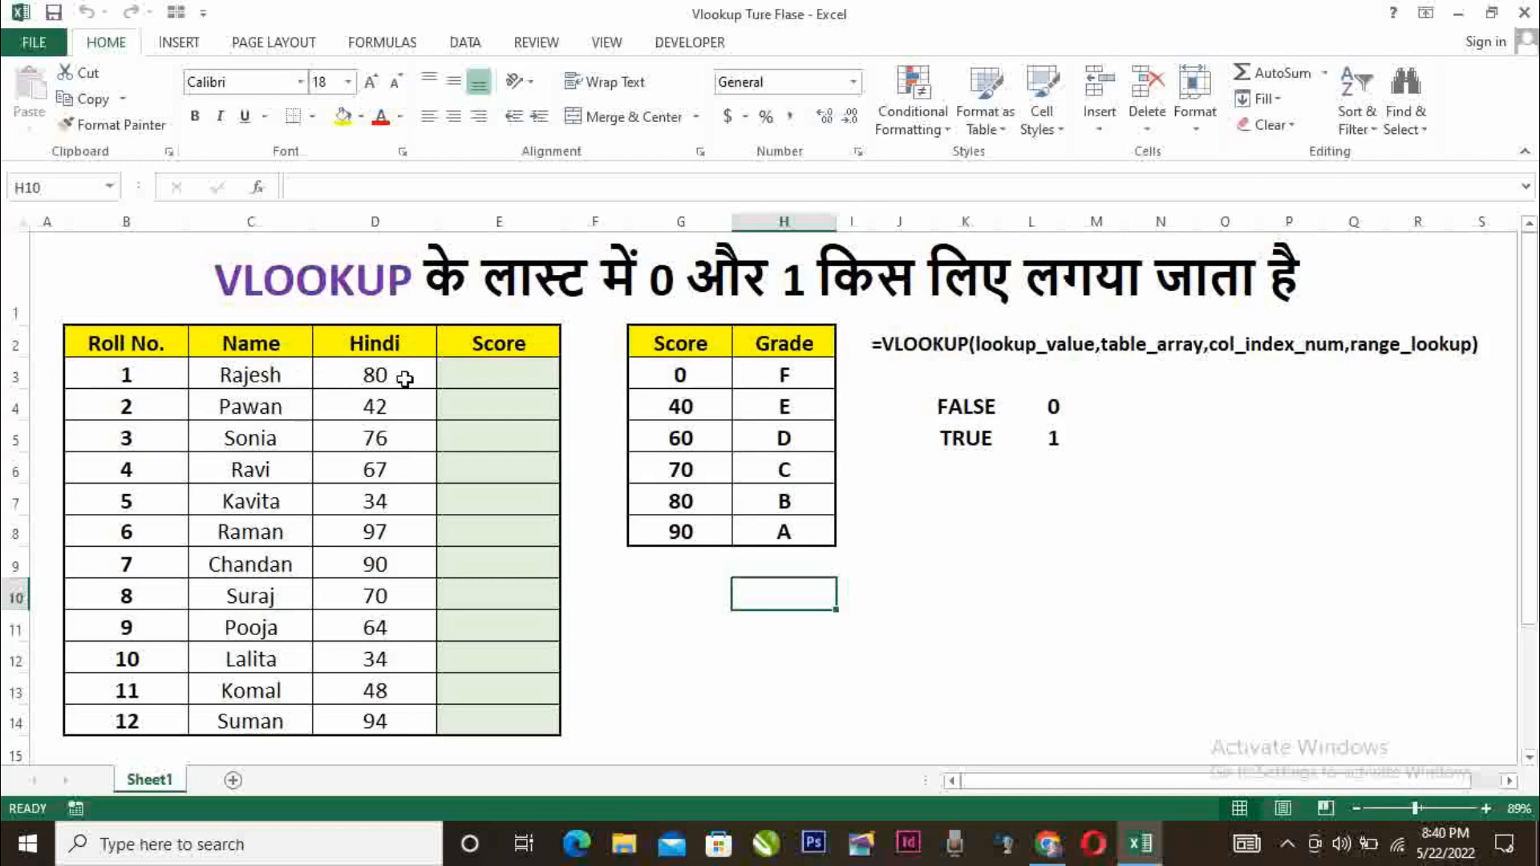
pyautogui.click(363, 367)
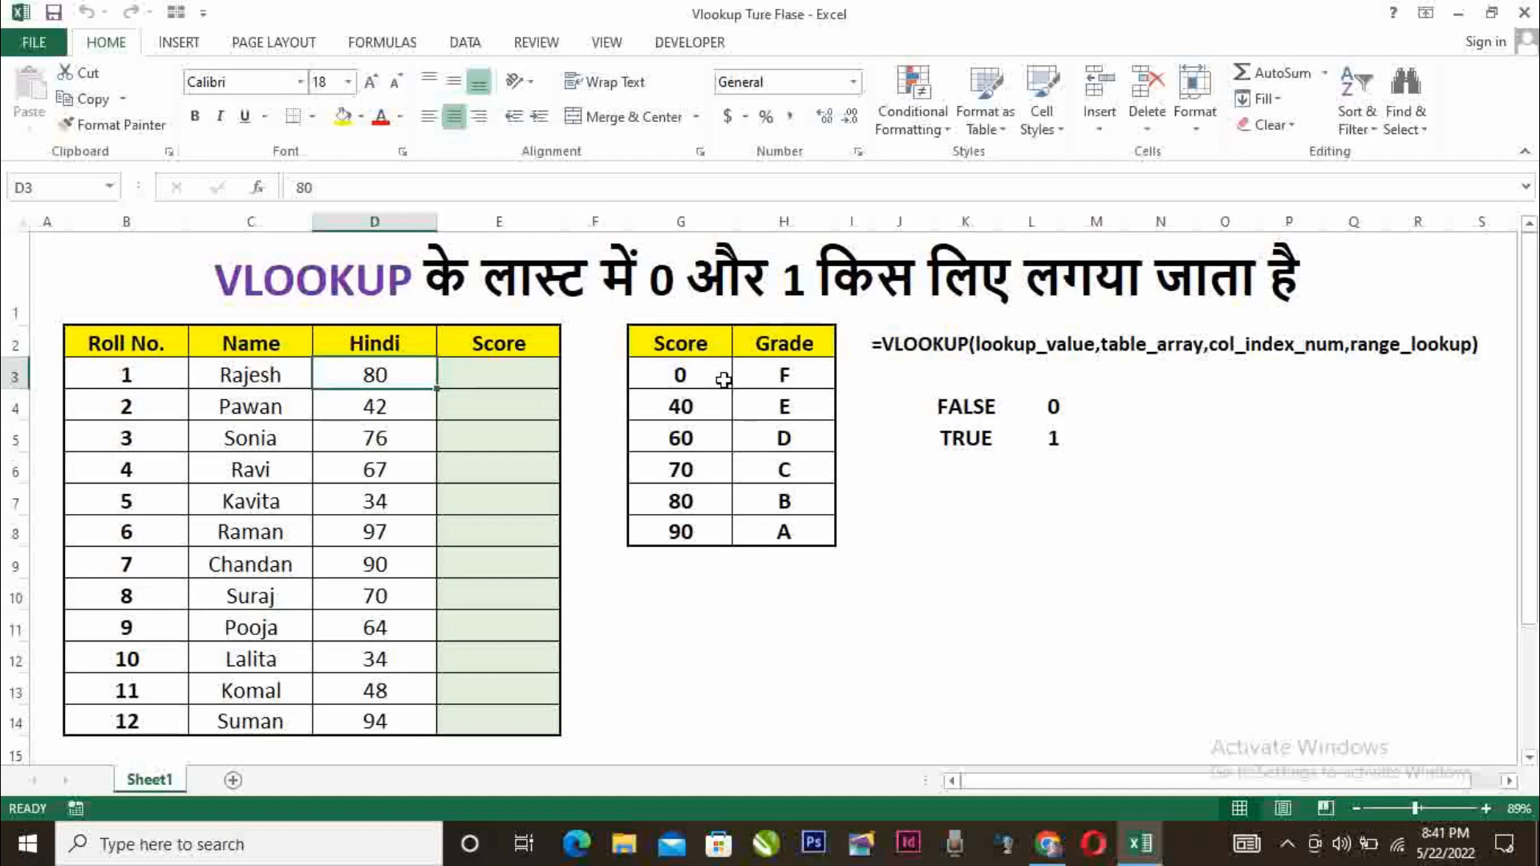
pyautogui.click(509, 368)
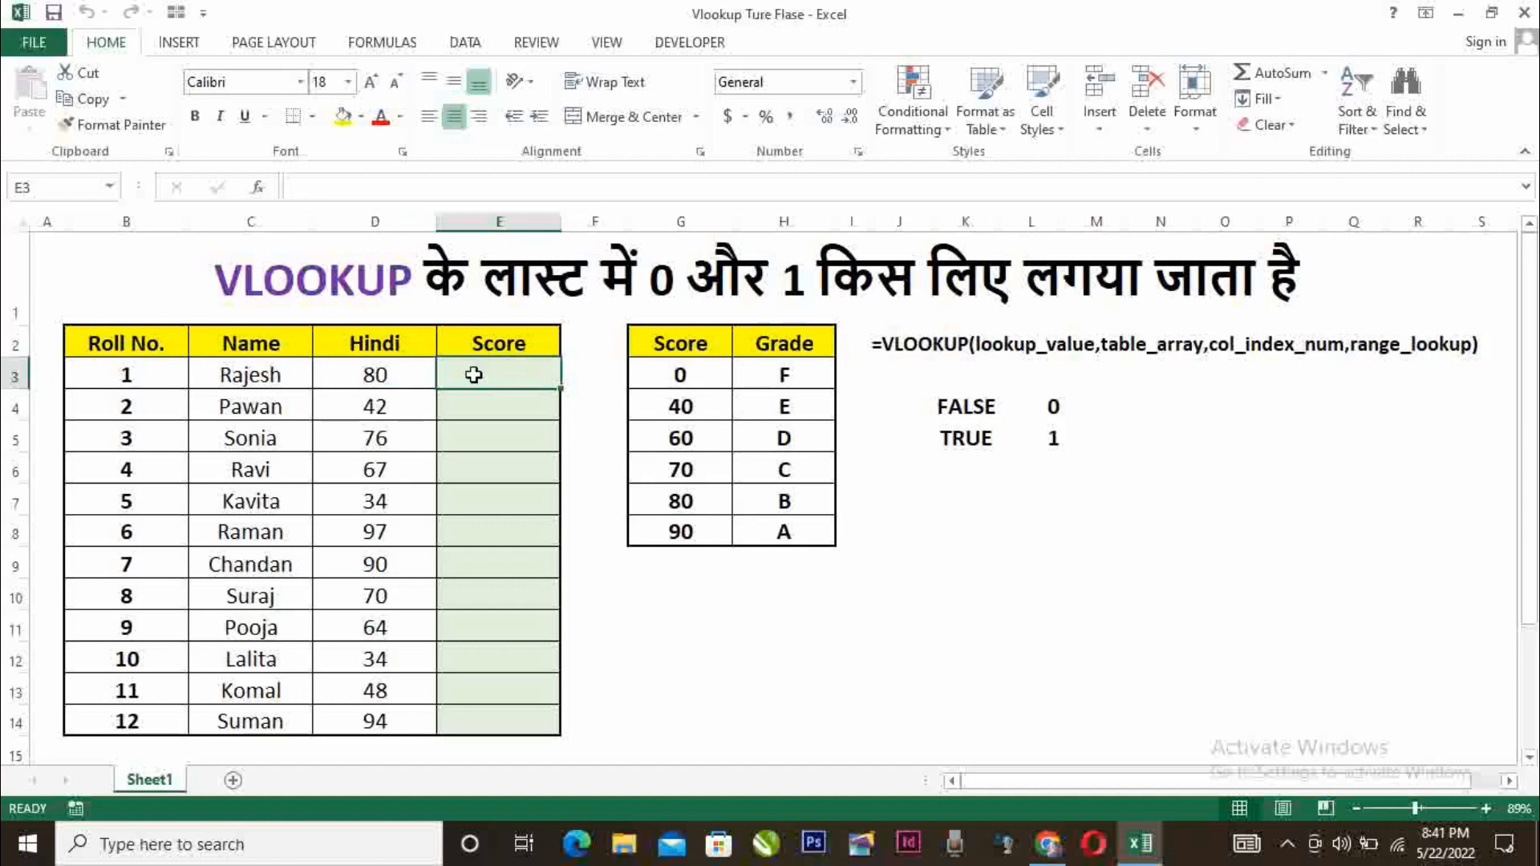
pyautogui.click(273, 379)
pyautogui.click(375, 383)
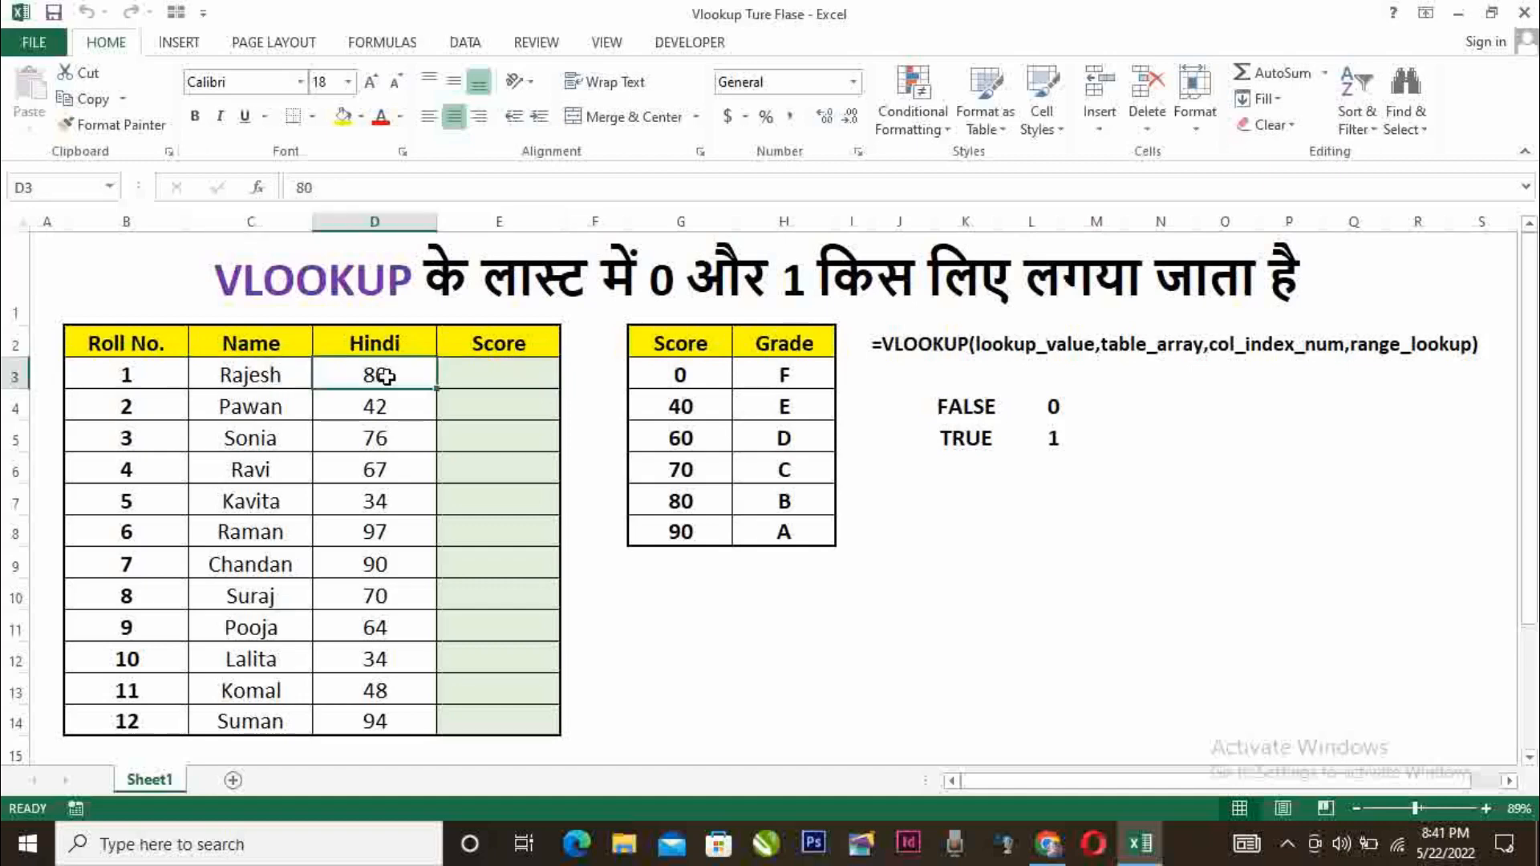
# Start a VLOOKUP formula in E3 with D3 as the lookup value and G2:H8 as the table array.
pyautogui.click(499, 375)
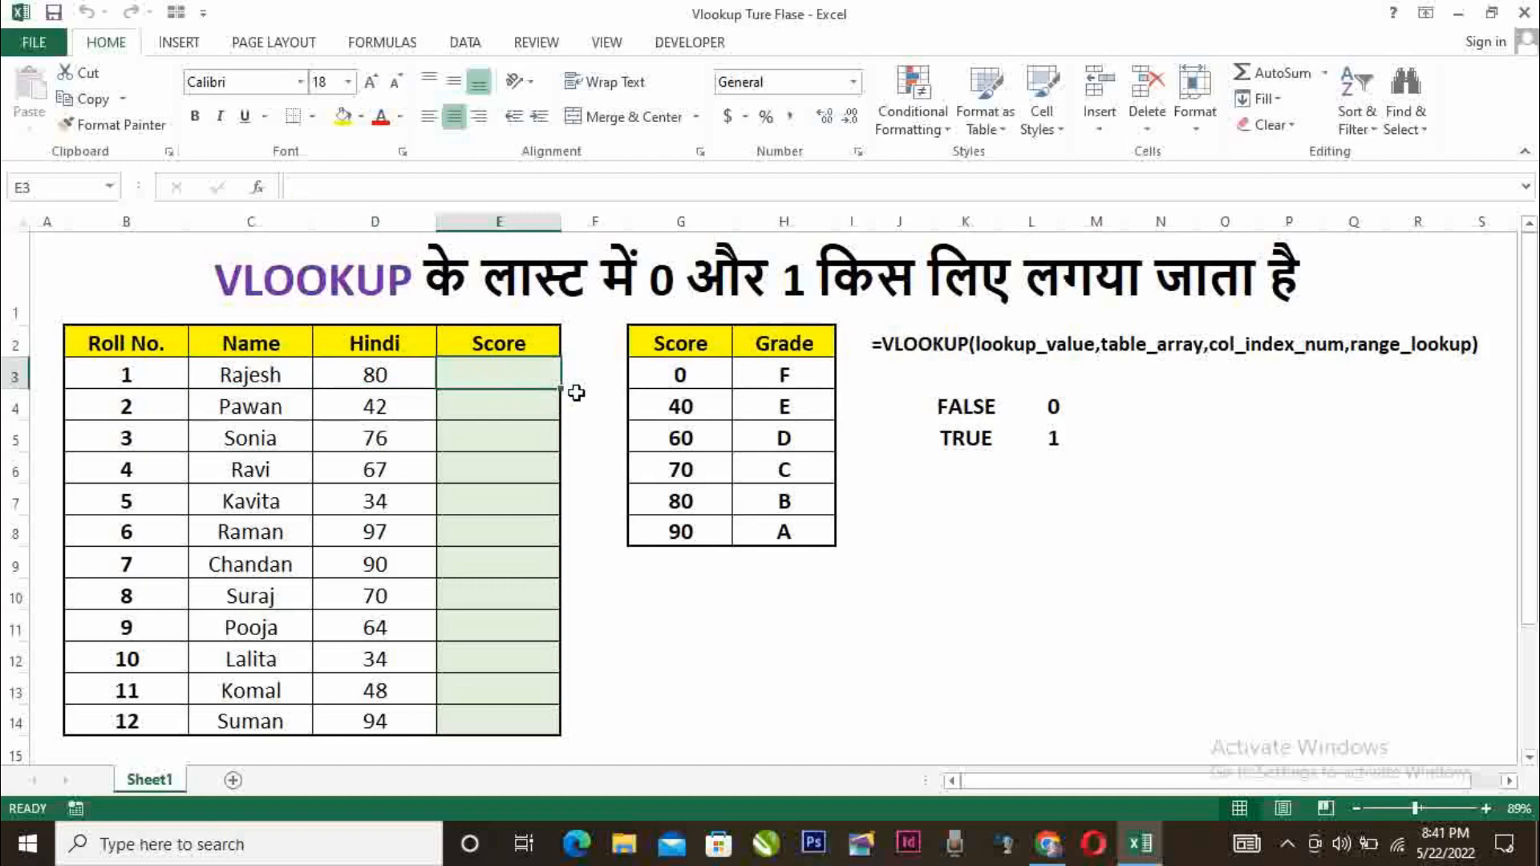
pyautogui.write('=vlo')
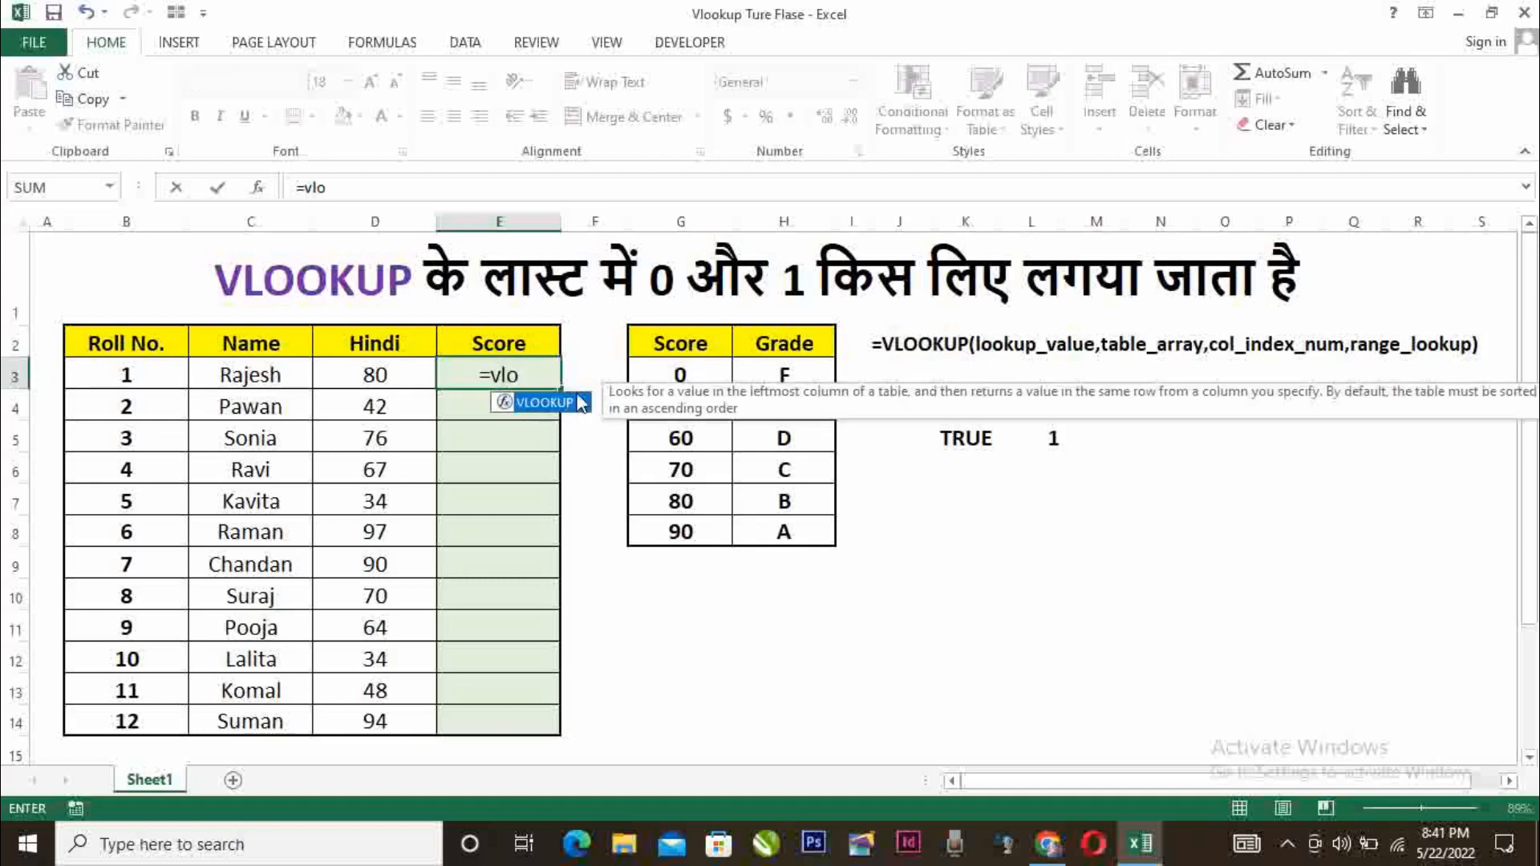
pyautogui.doubleClick(582, 404)
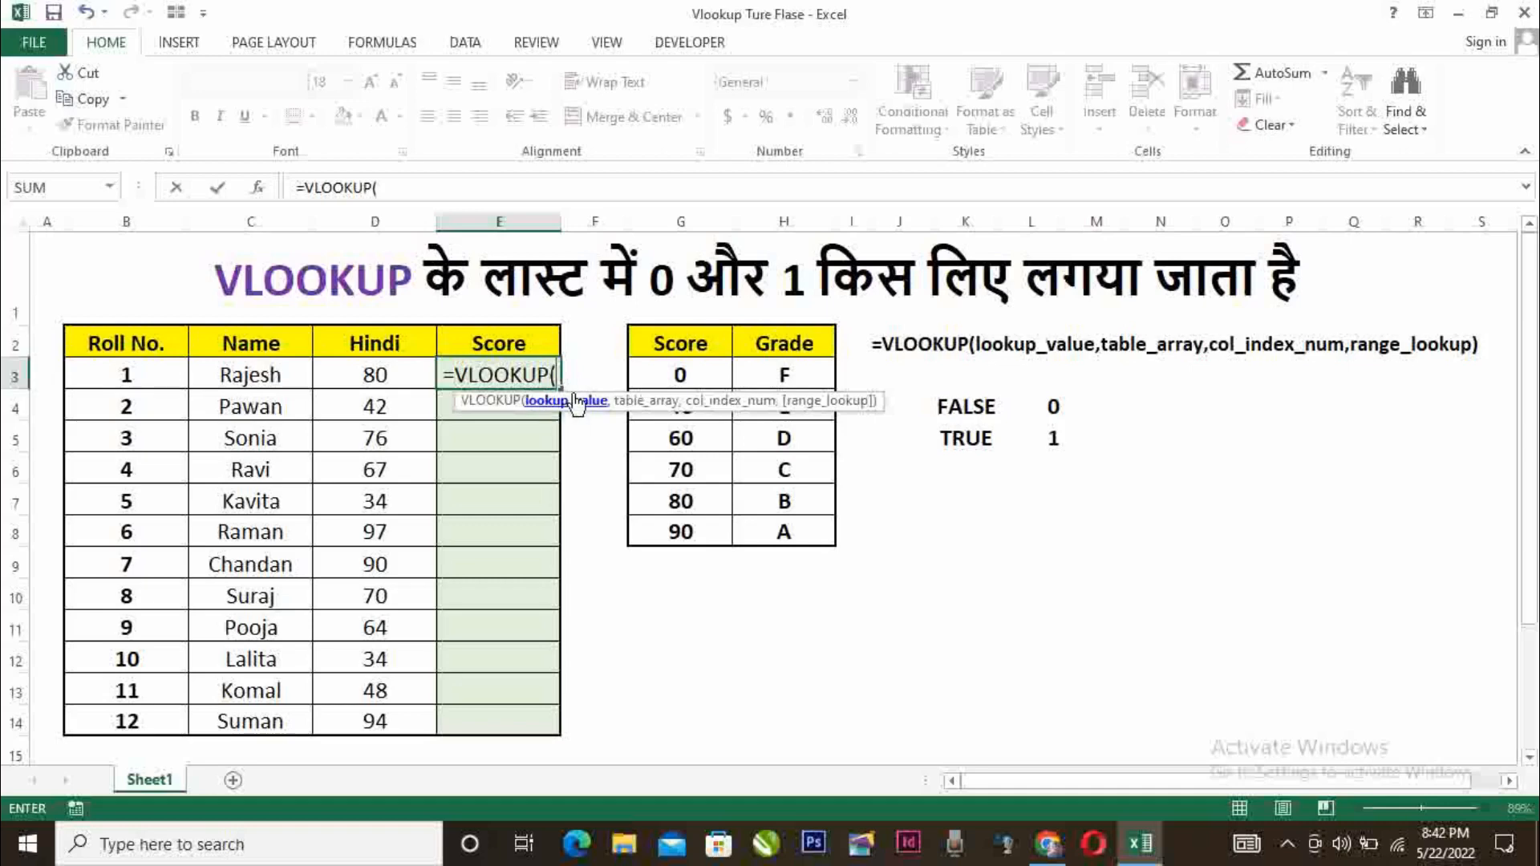
pyautogui.click(370, 371)
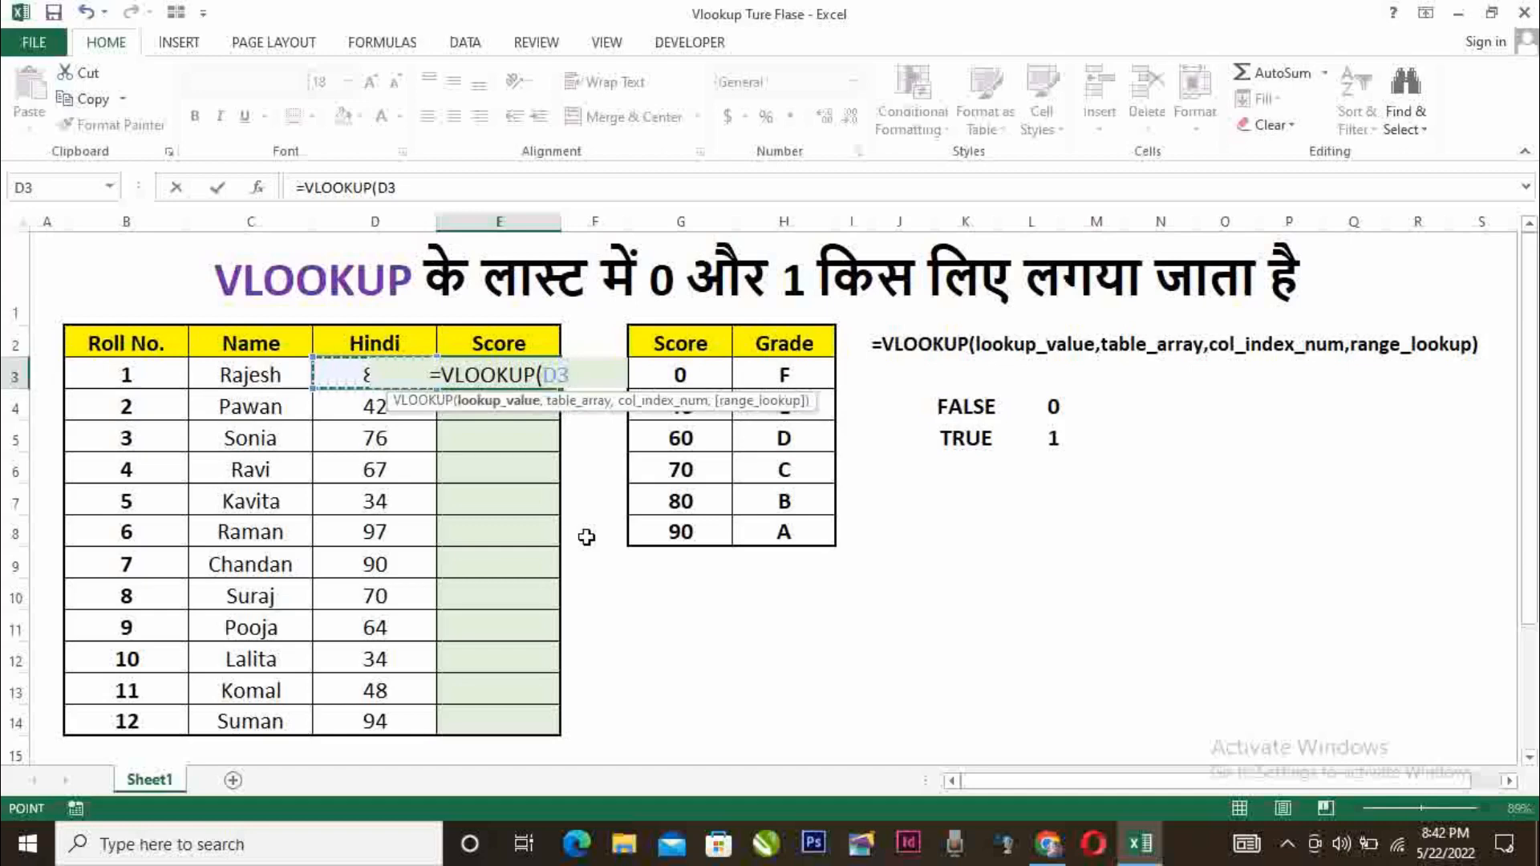
pyautogui.write(',')
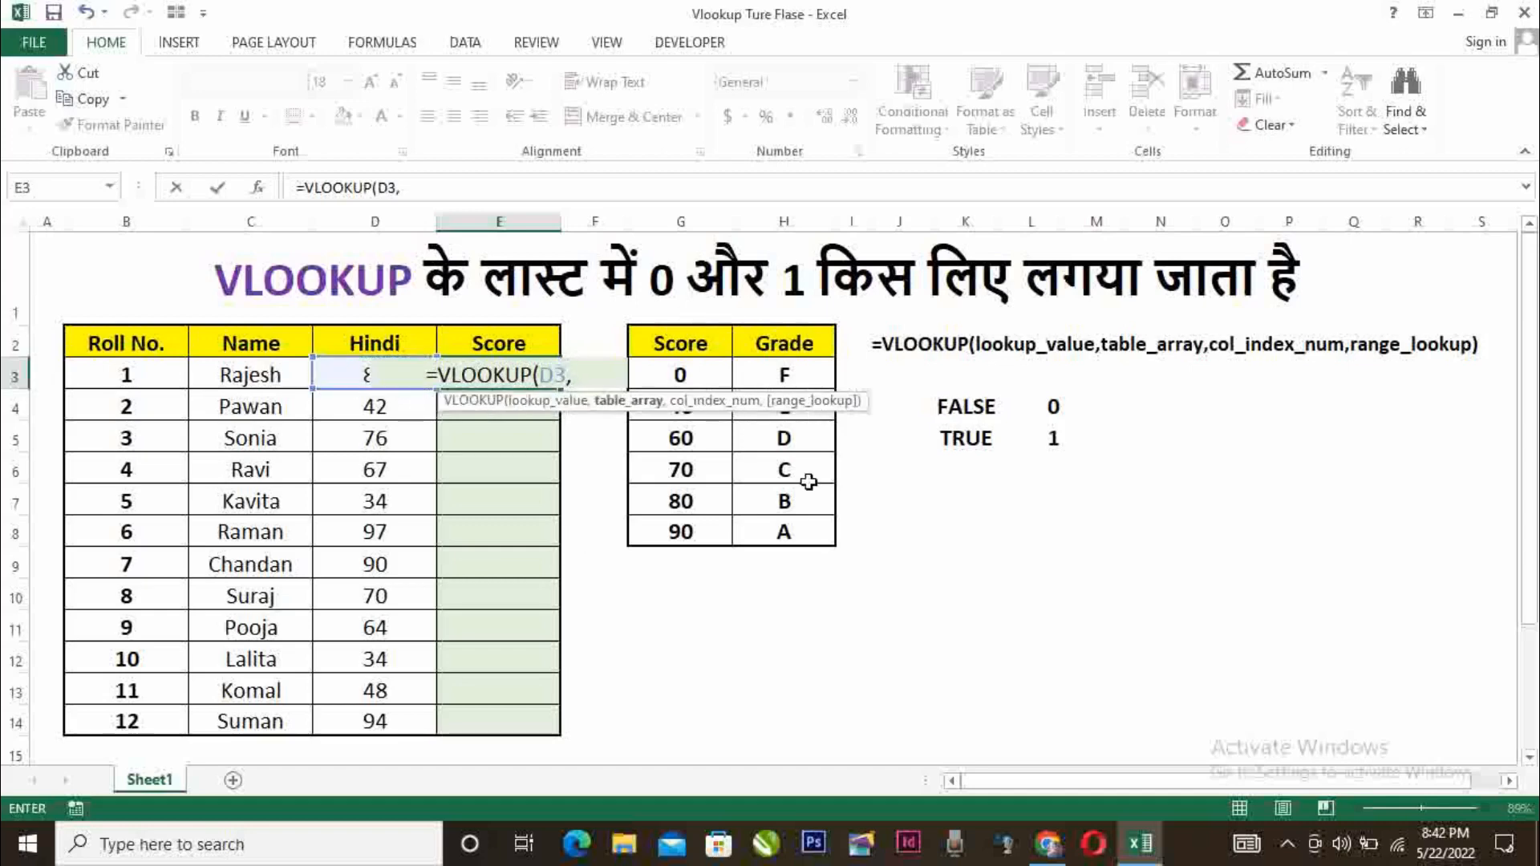
pyautogui.moveTo(671, 358); pyautogui.dragTo(783, 540)
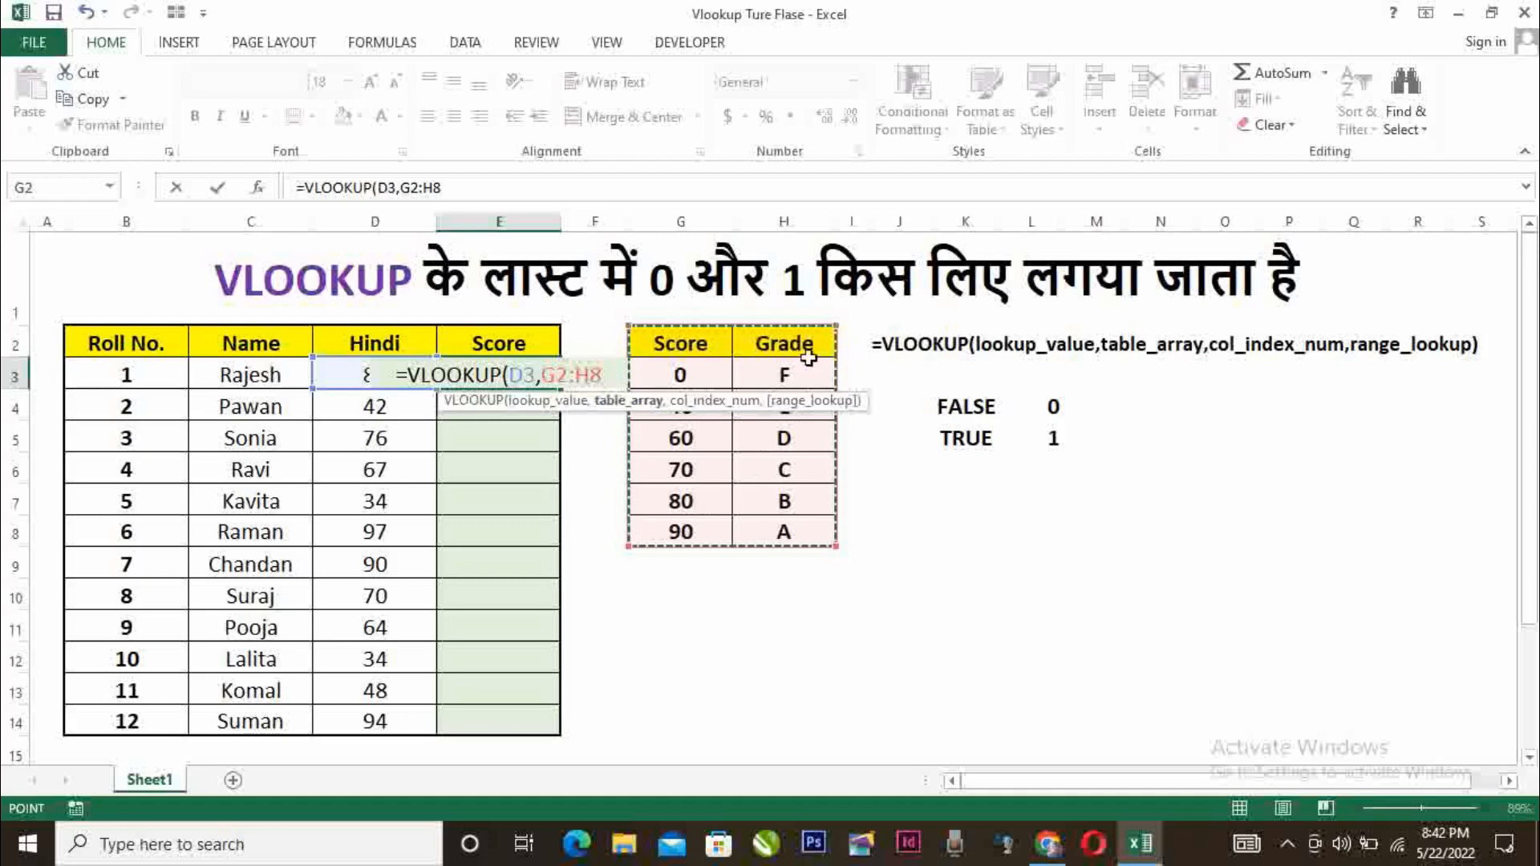
pyautogui.write(',')
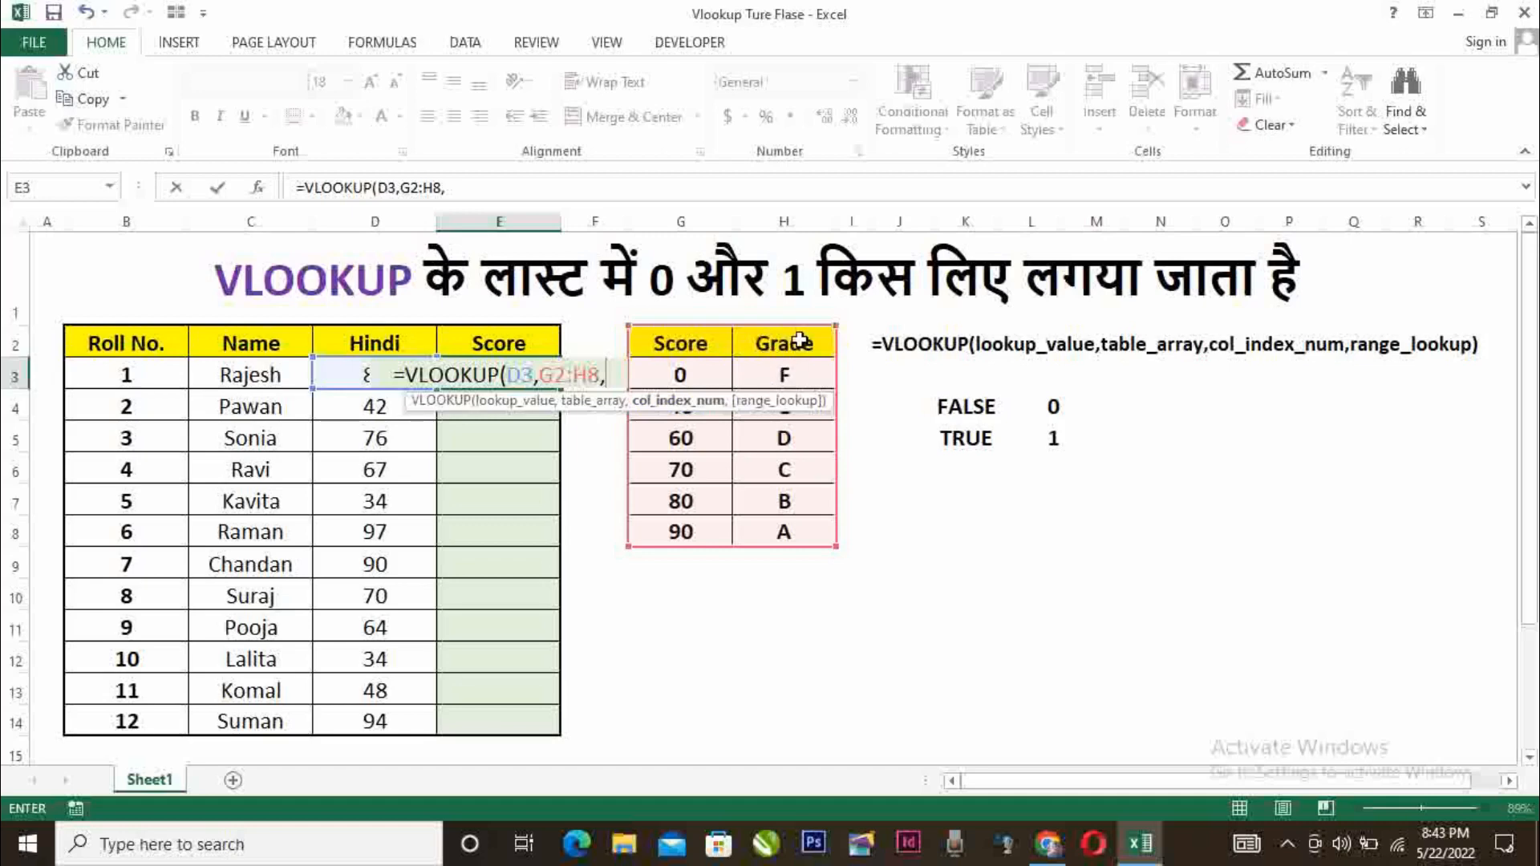
# Complete the VLOOKUP in E3 with column index 2 and range lookup 1 for an approximate match.
pyautogui.write('2,')
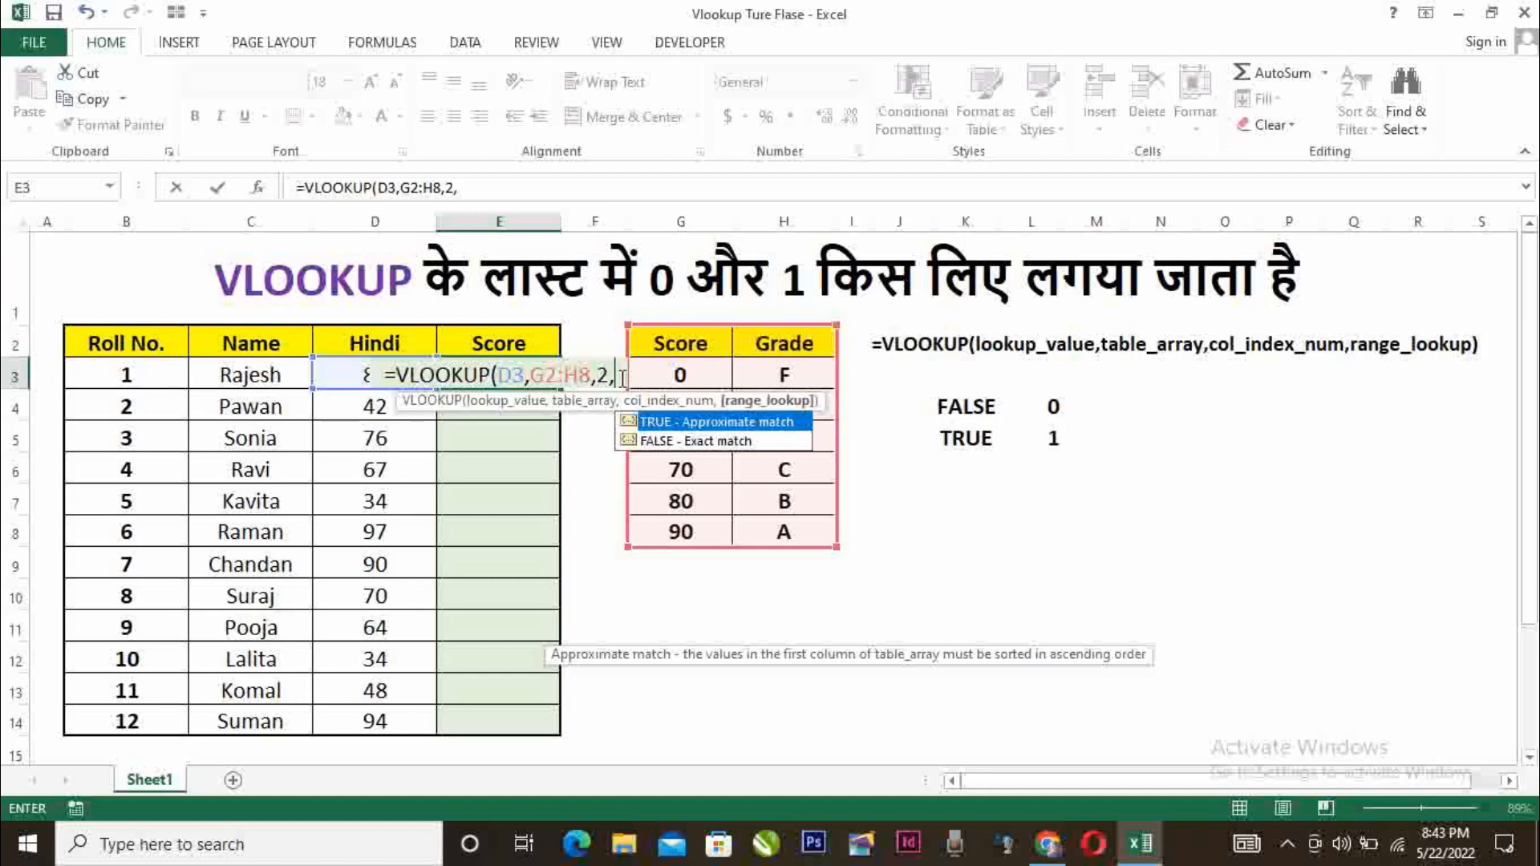
pyautogui.write('1')
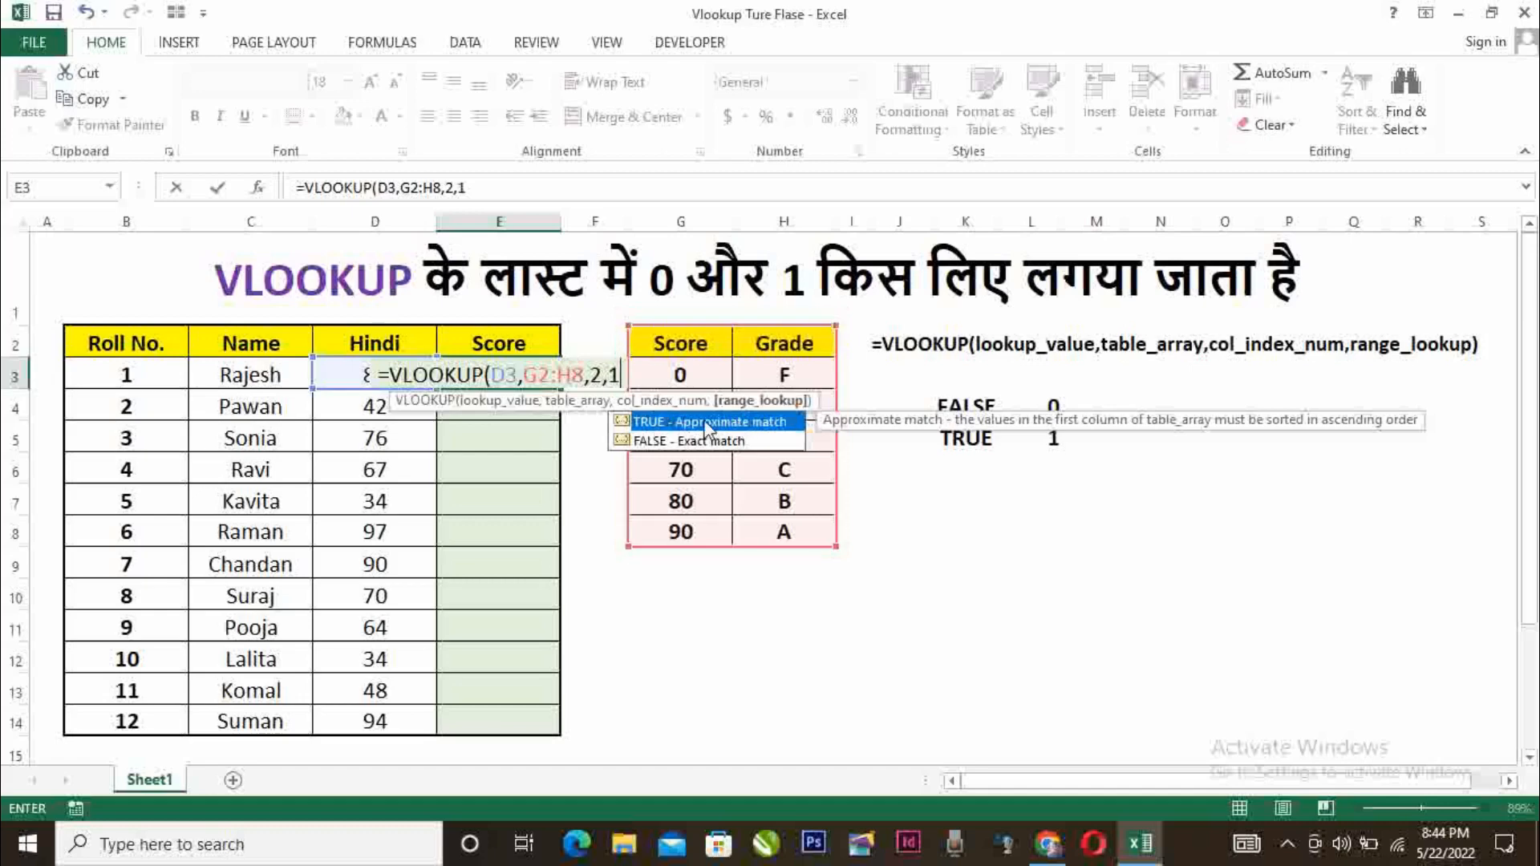
pyautogui.click(623, 374)
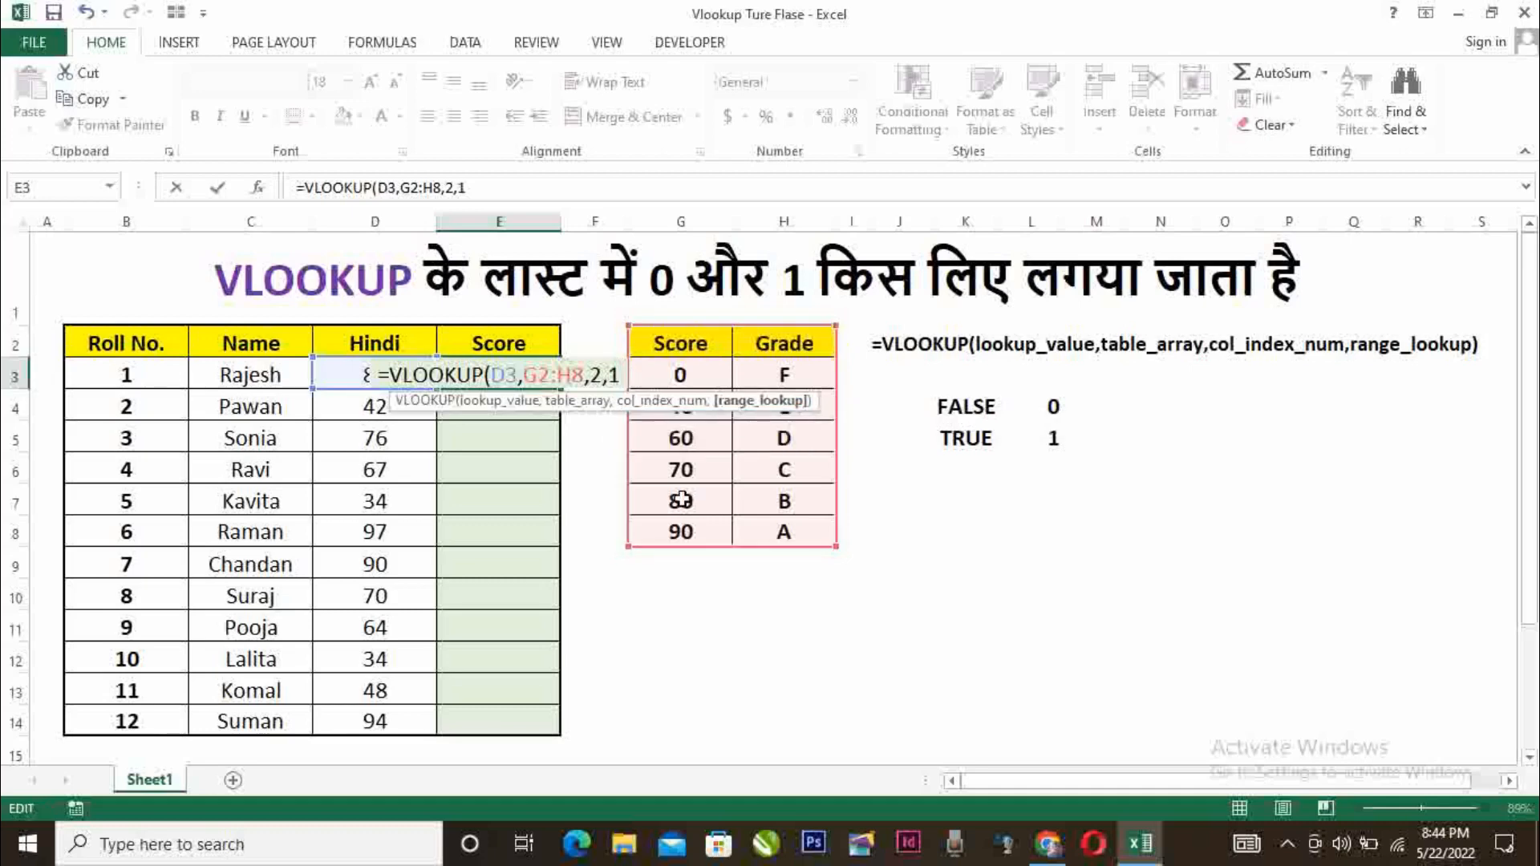
pyautogui.write(')')
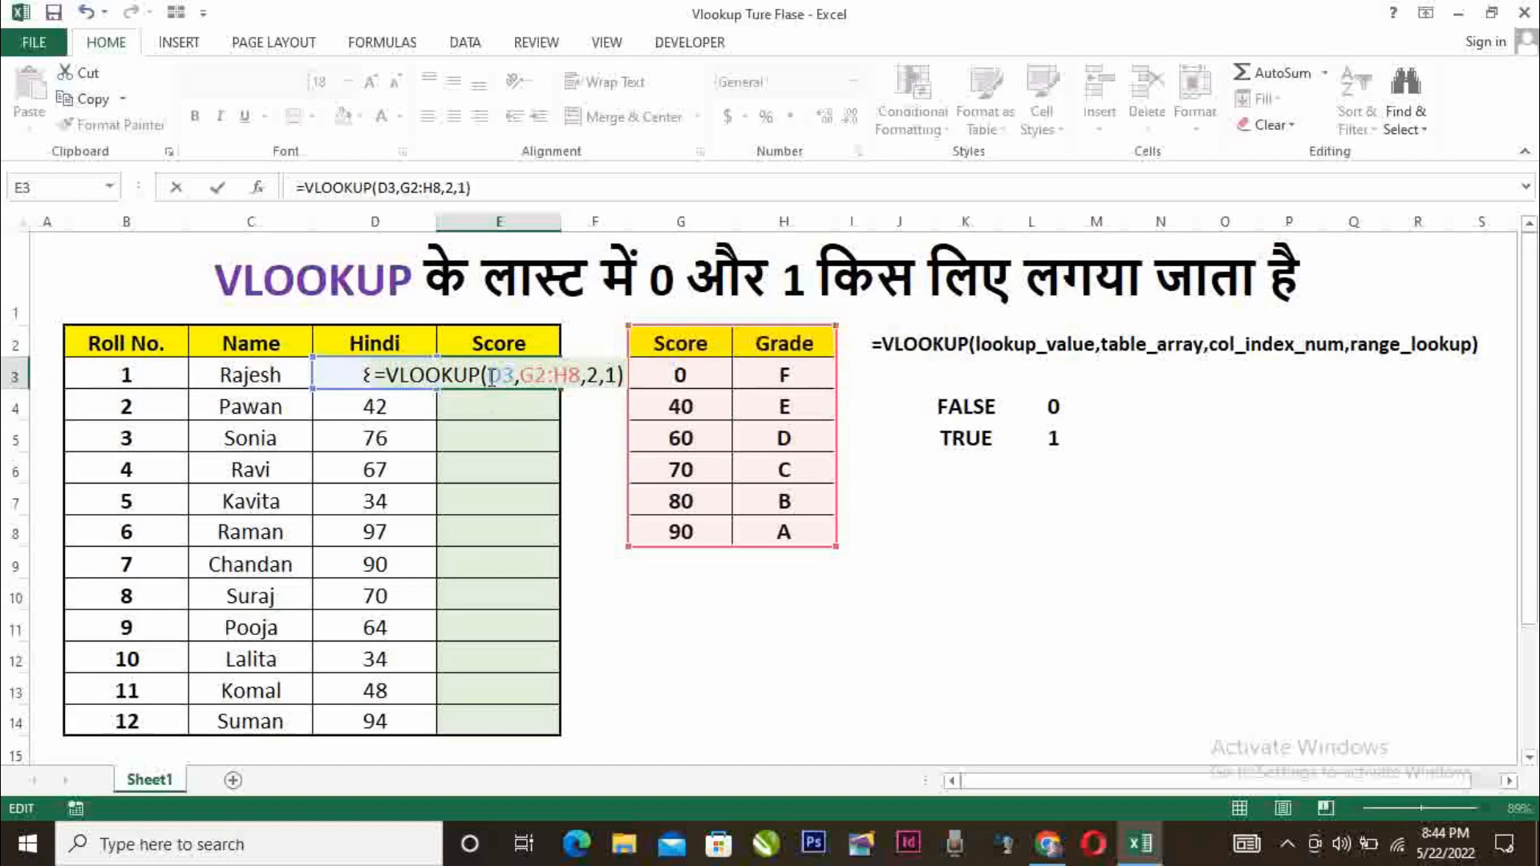
pyautogui.moveTo(492, 376); pyautogui.dragTo(514, 377)
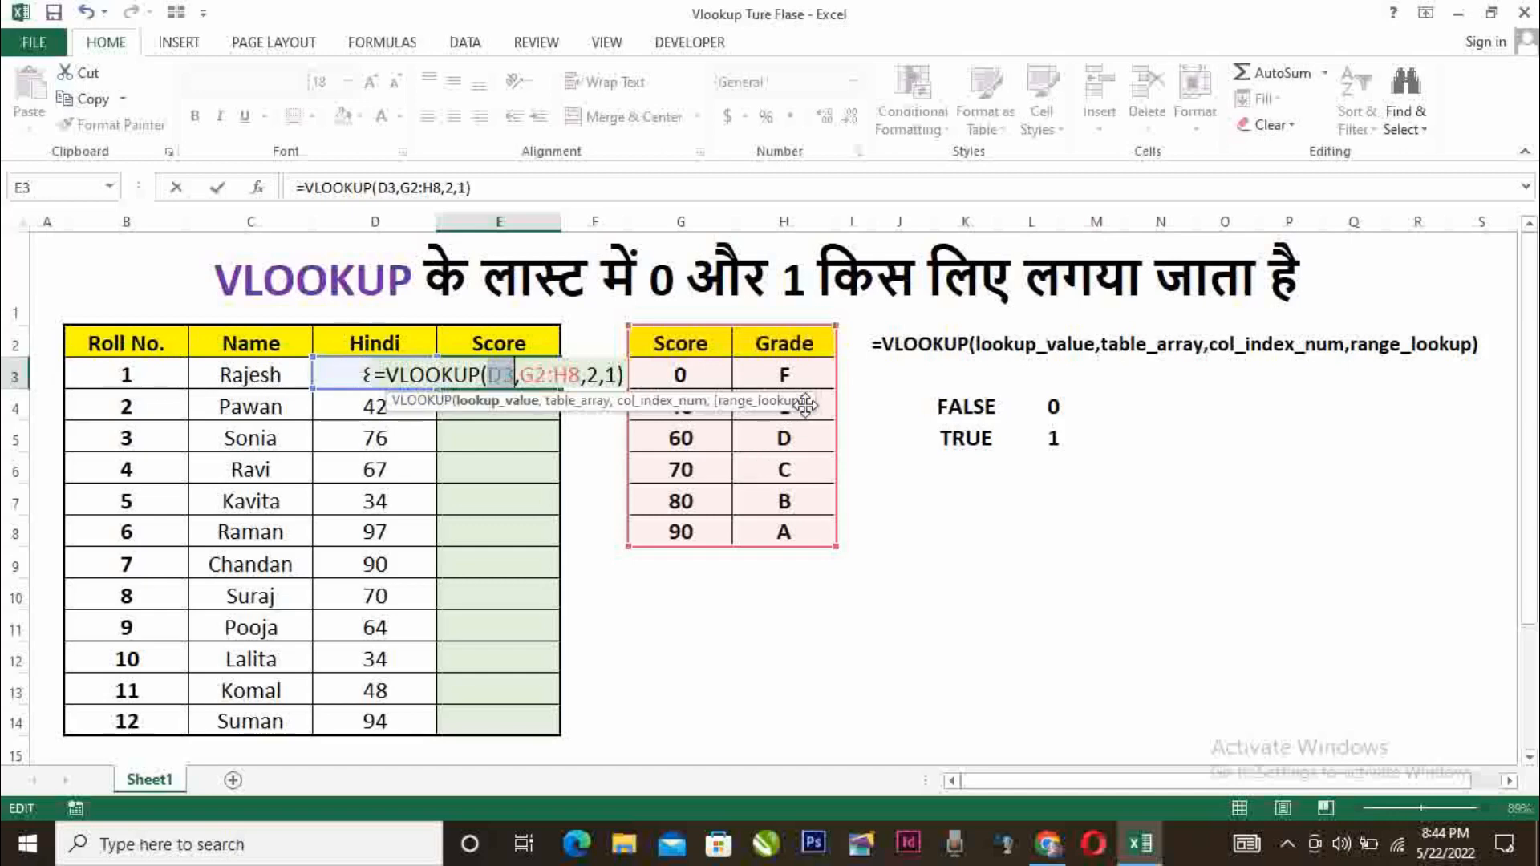
pyautogui.moveTo(802, 401); pyautogui.dragTo(1067, 593)
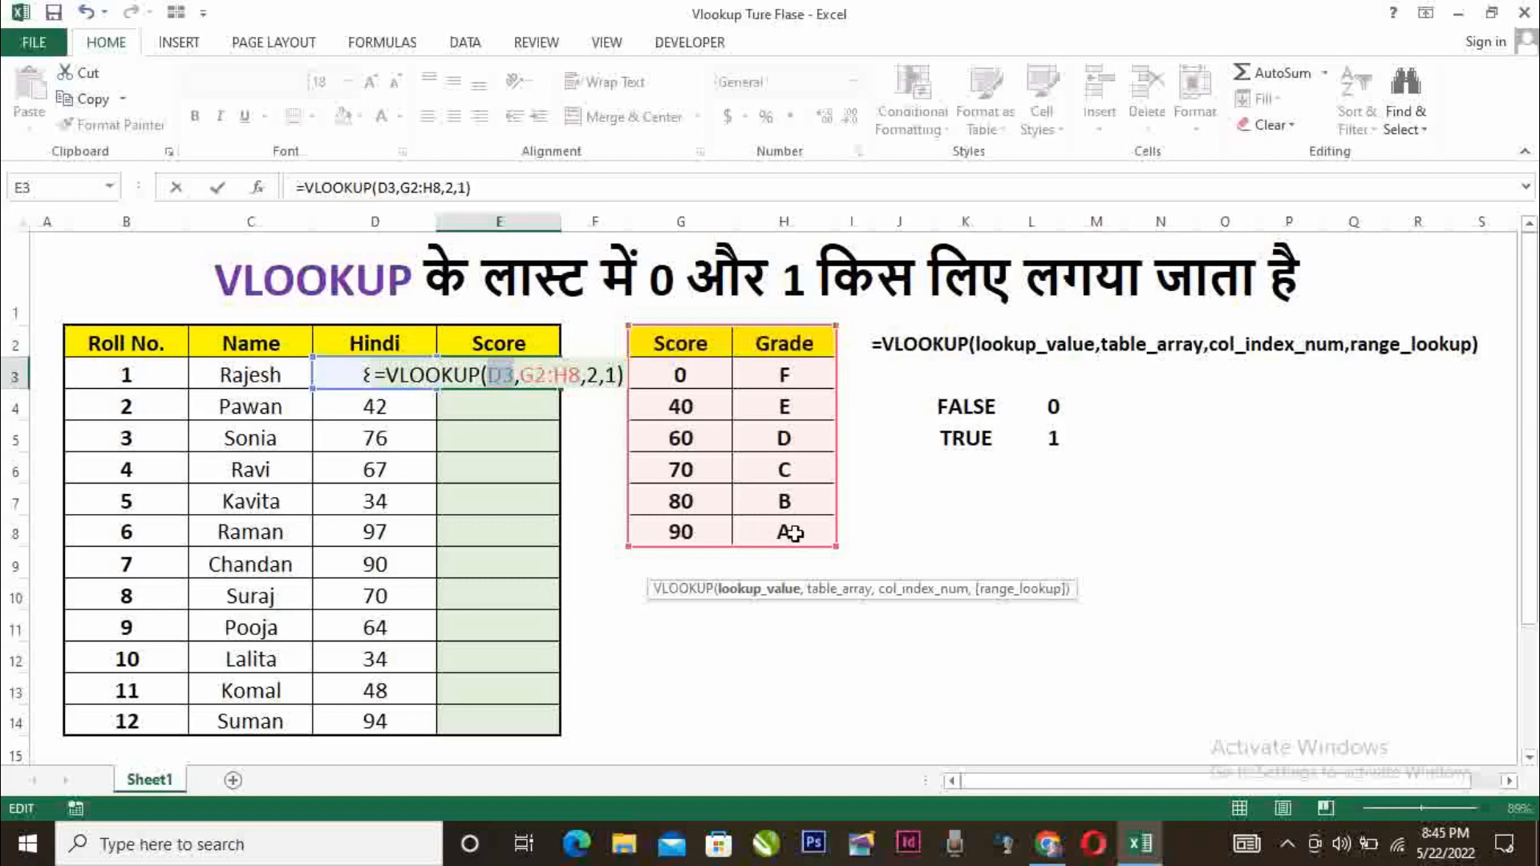
pyautogui.click(619, 373)
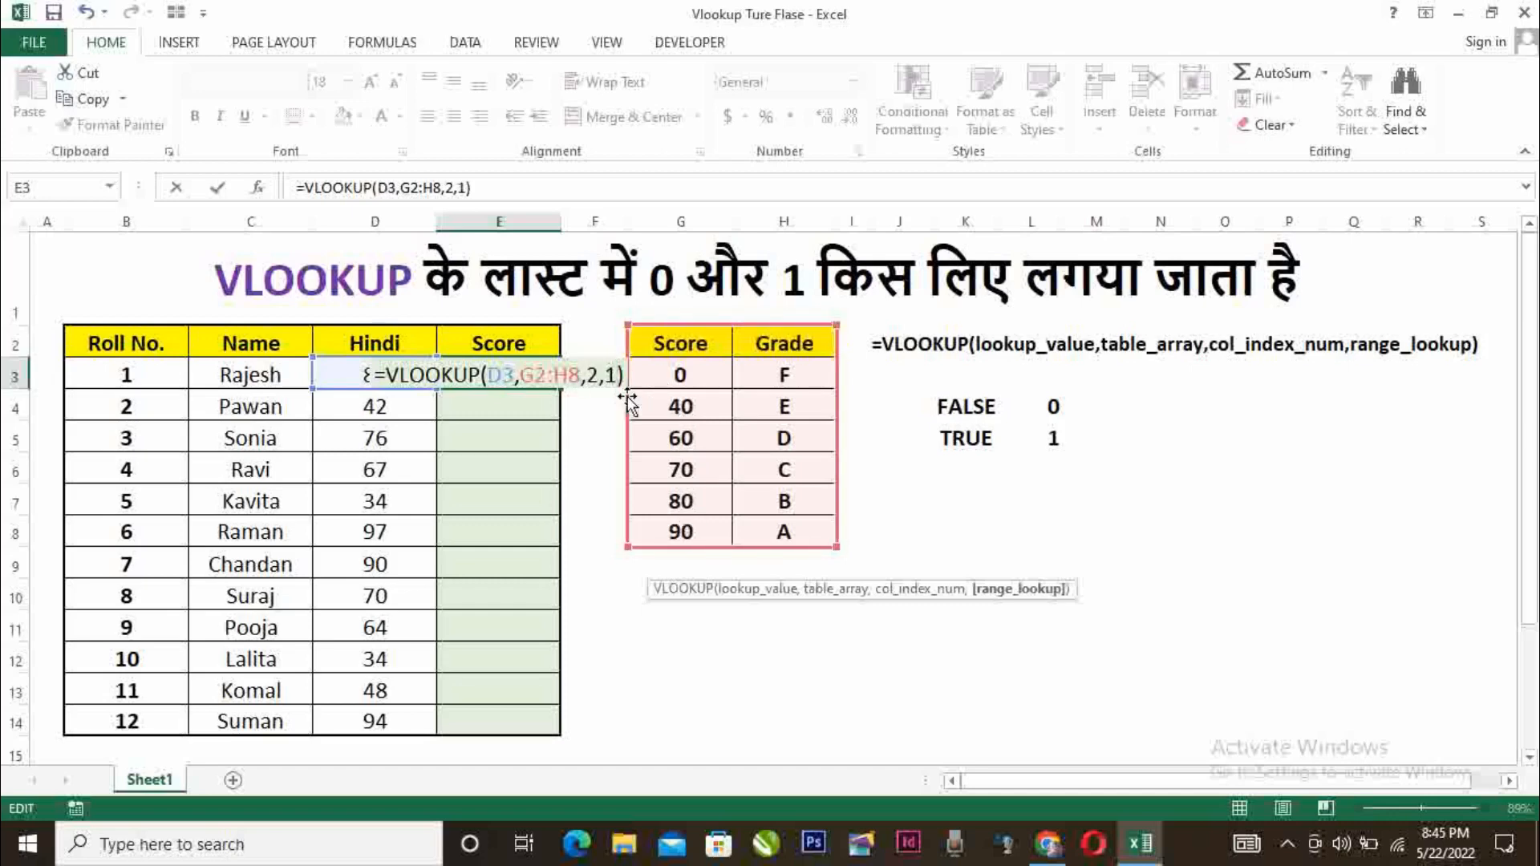
pyautogui.press('Return')
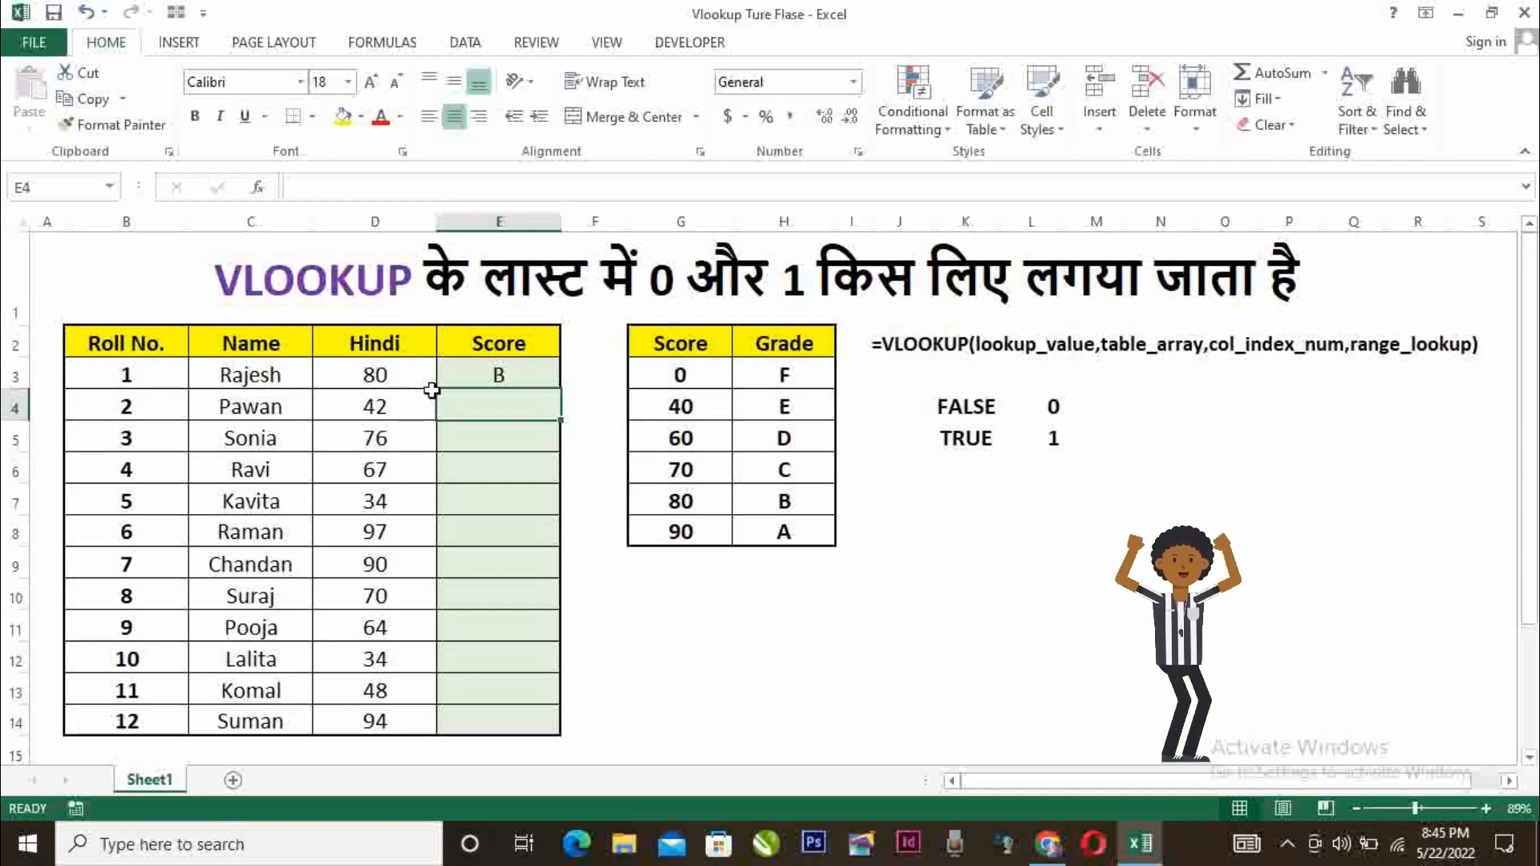
# Set the Hindi mark in D3 to 75 to test the grade lookup.
pyautogui.click(658, 499)
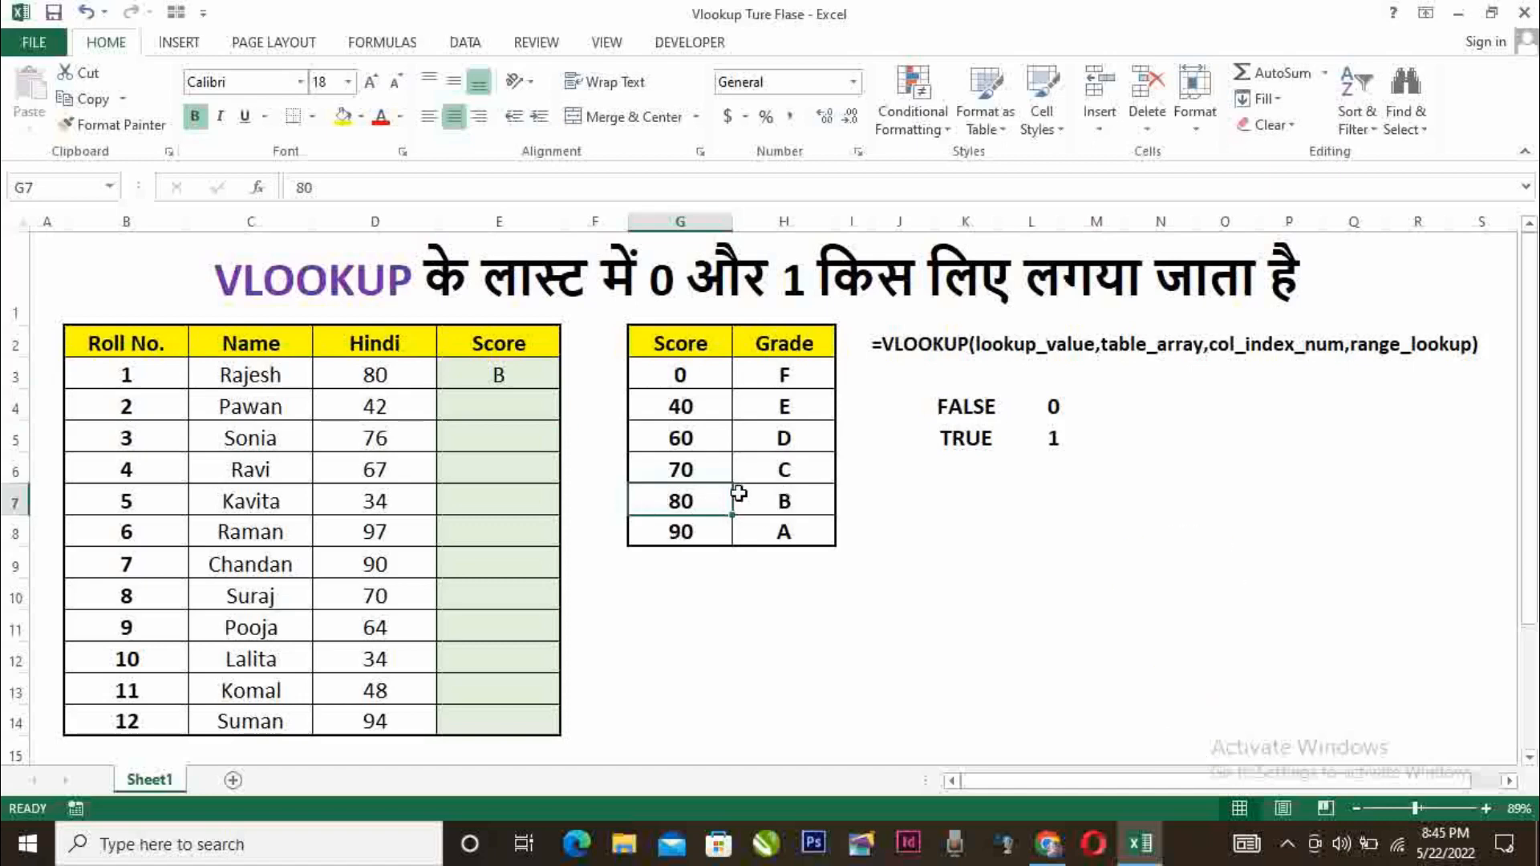
pyautogui.click(384, 370)
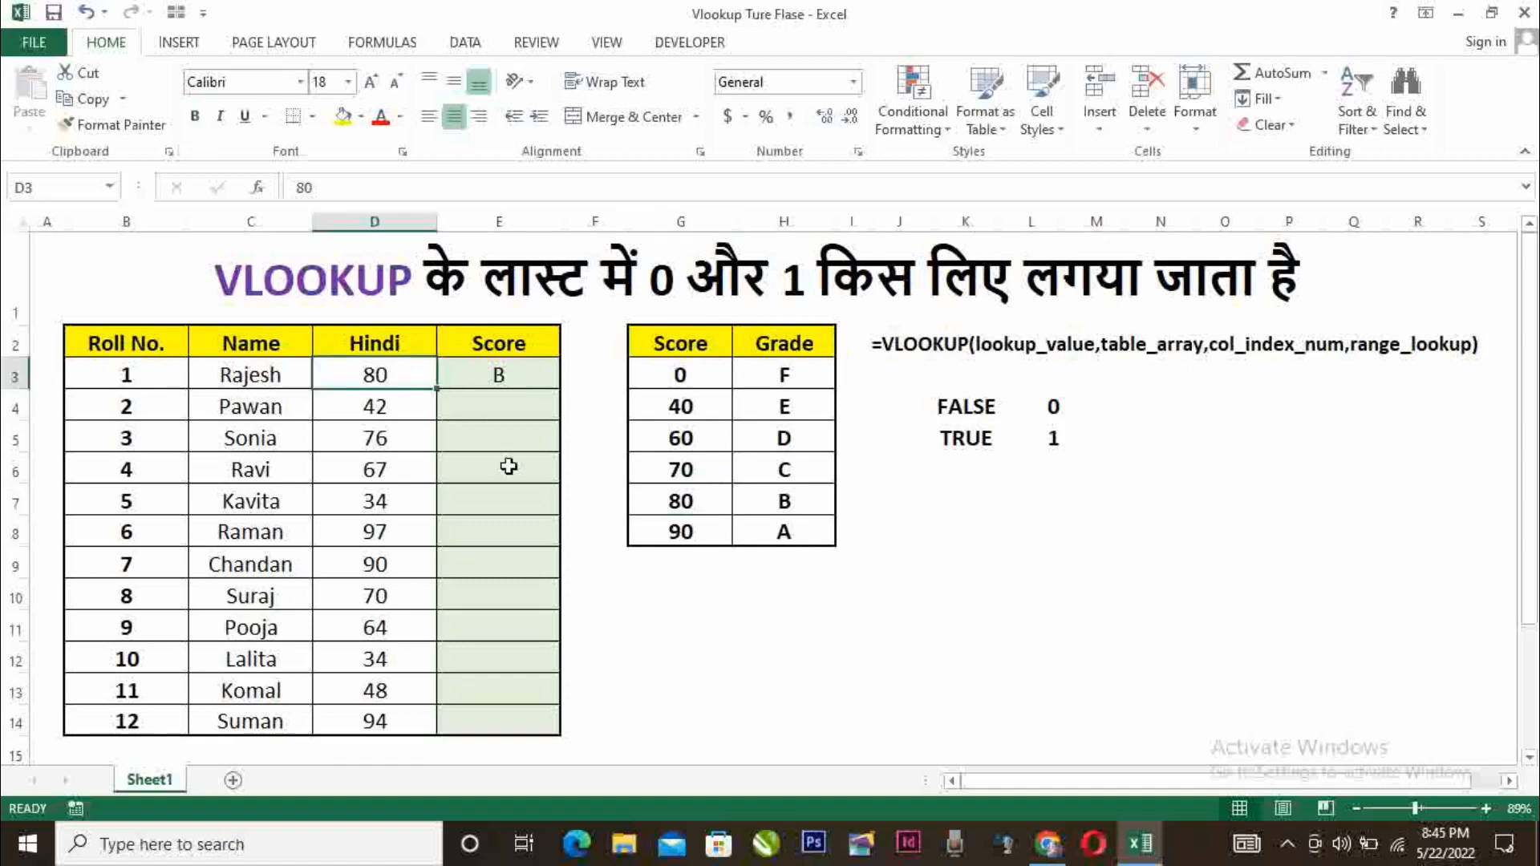
pyautogui.write('7')
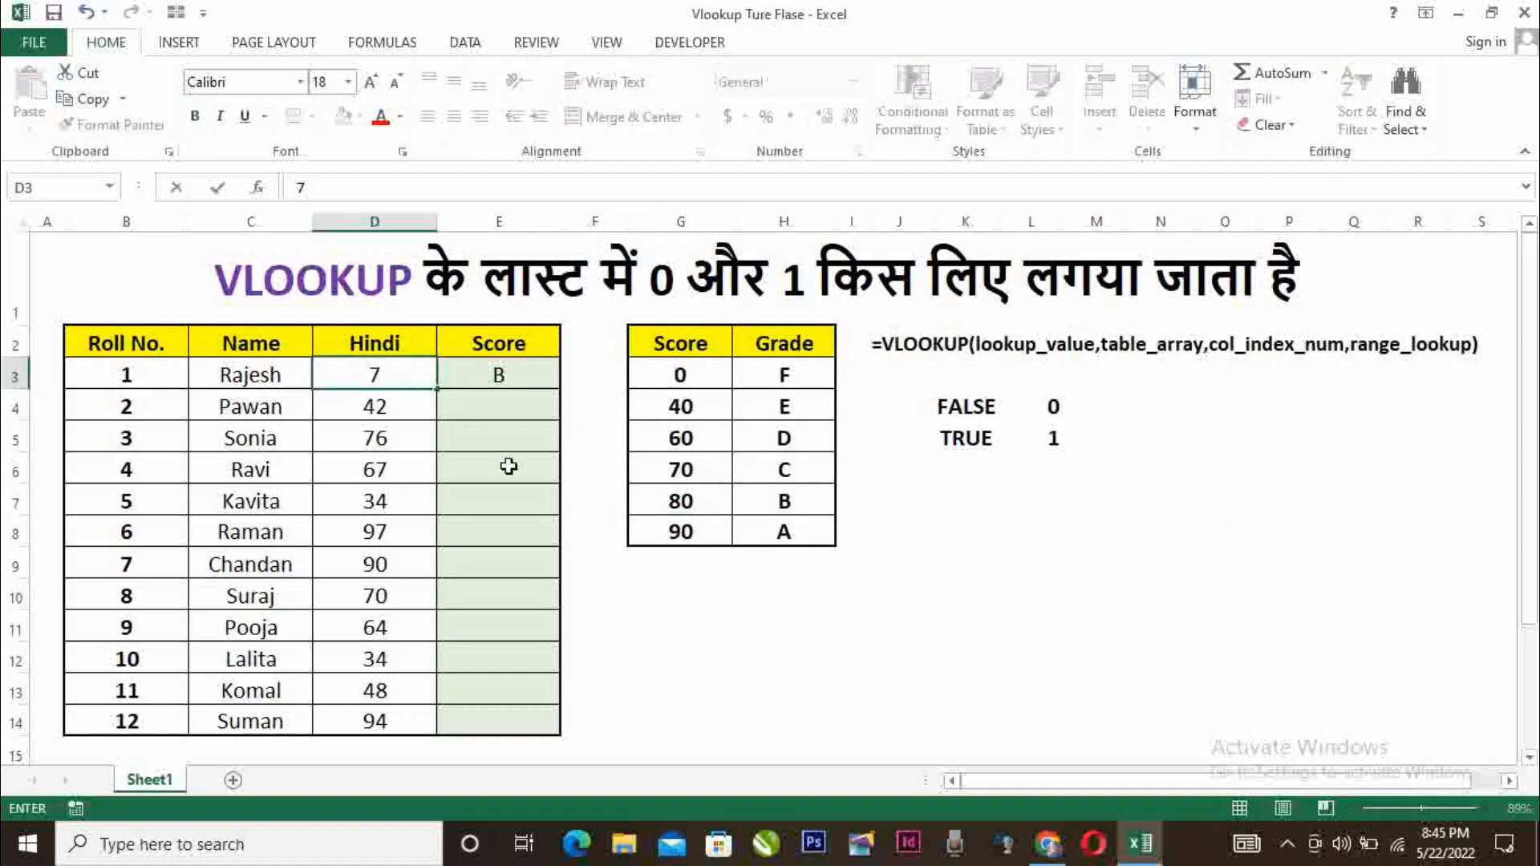
pyautogui.write('5')
pyautogui.press('Return')
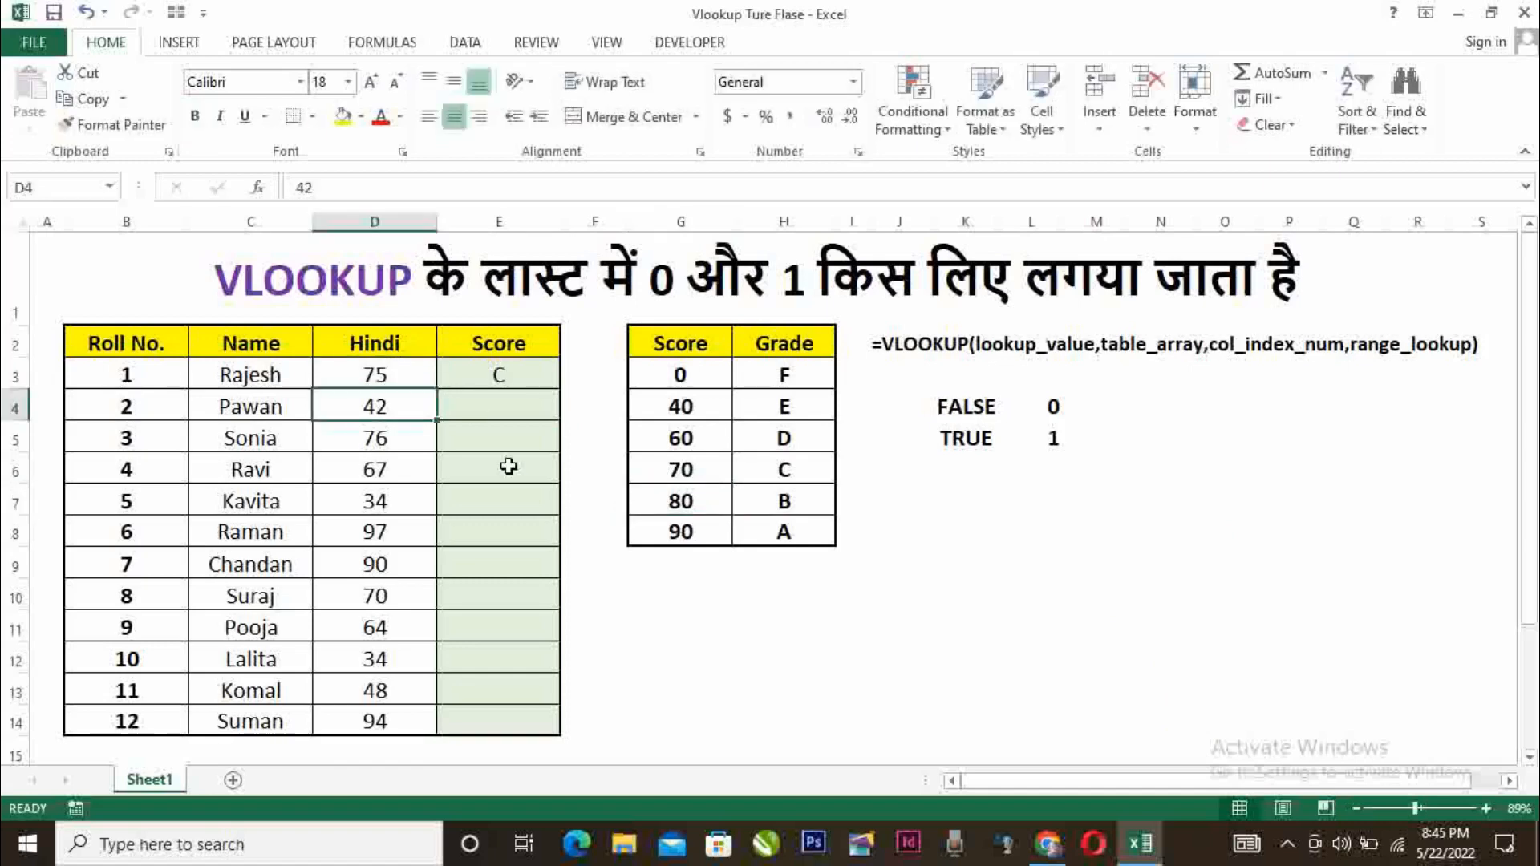
# Set the Hindi mark in D3 to 98.
pyautogui.click(407, 375)
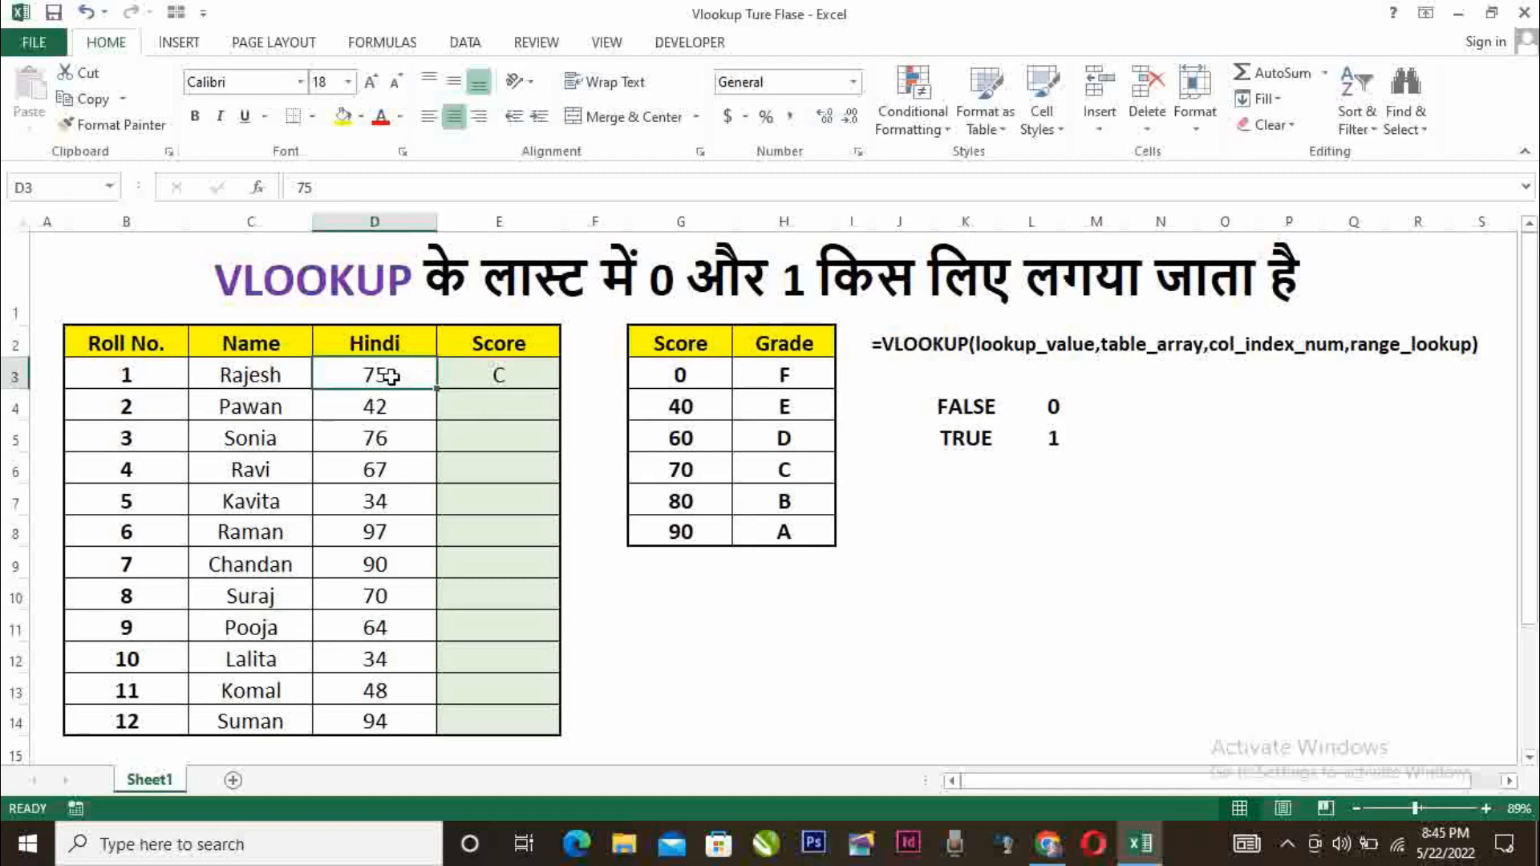
pyautogui.write('9')
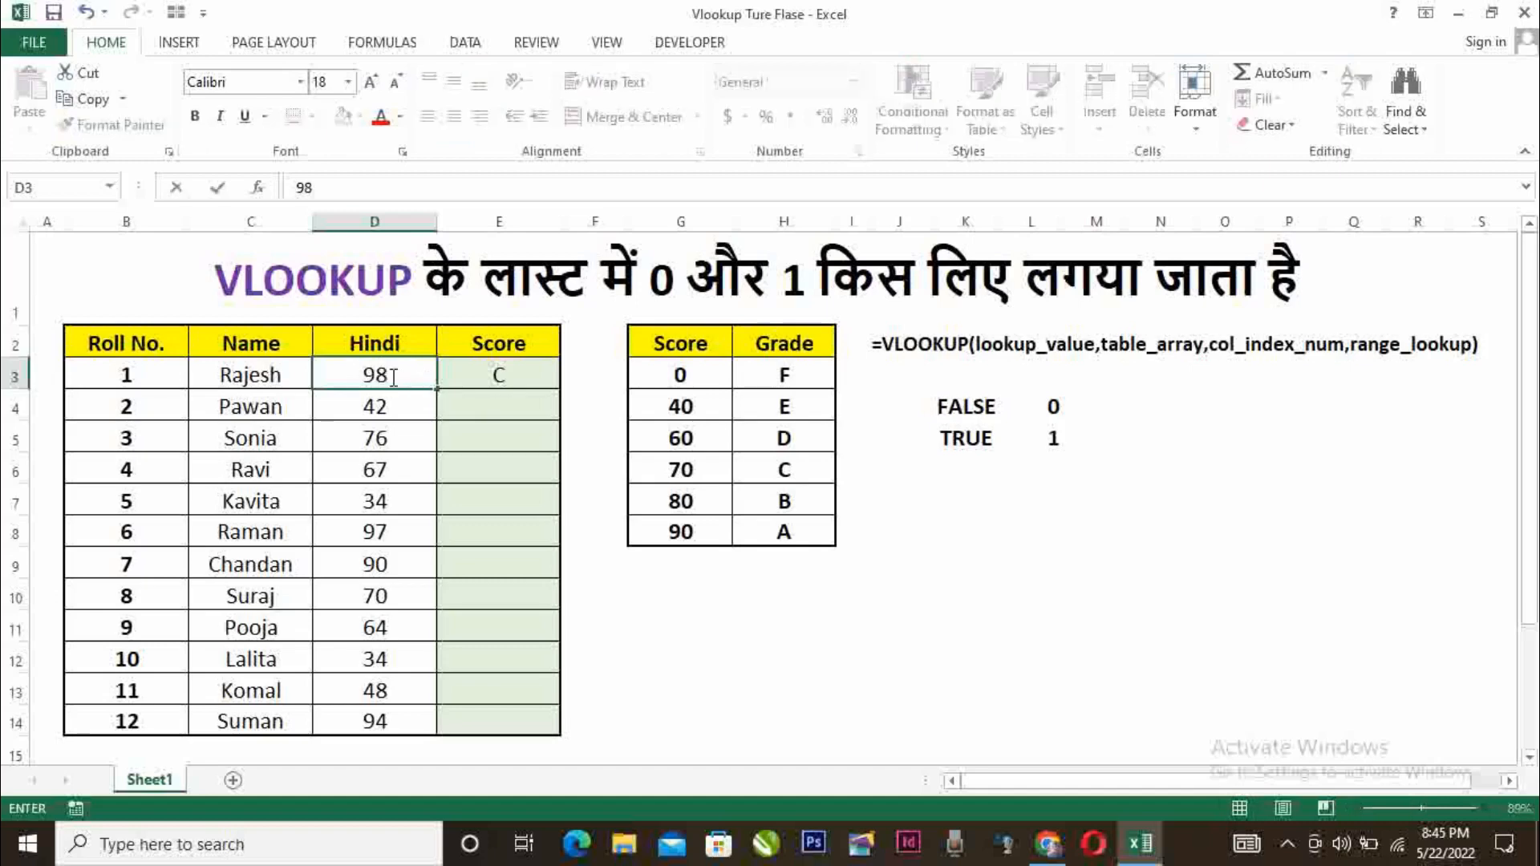
pyautogui.write('8')
pyautogui.press('Return')
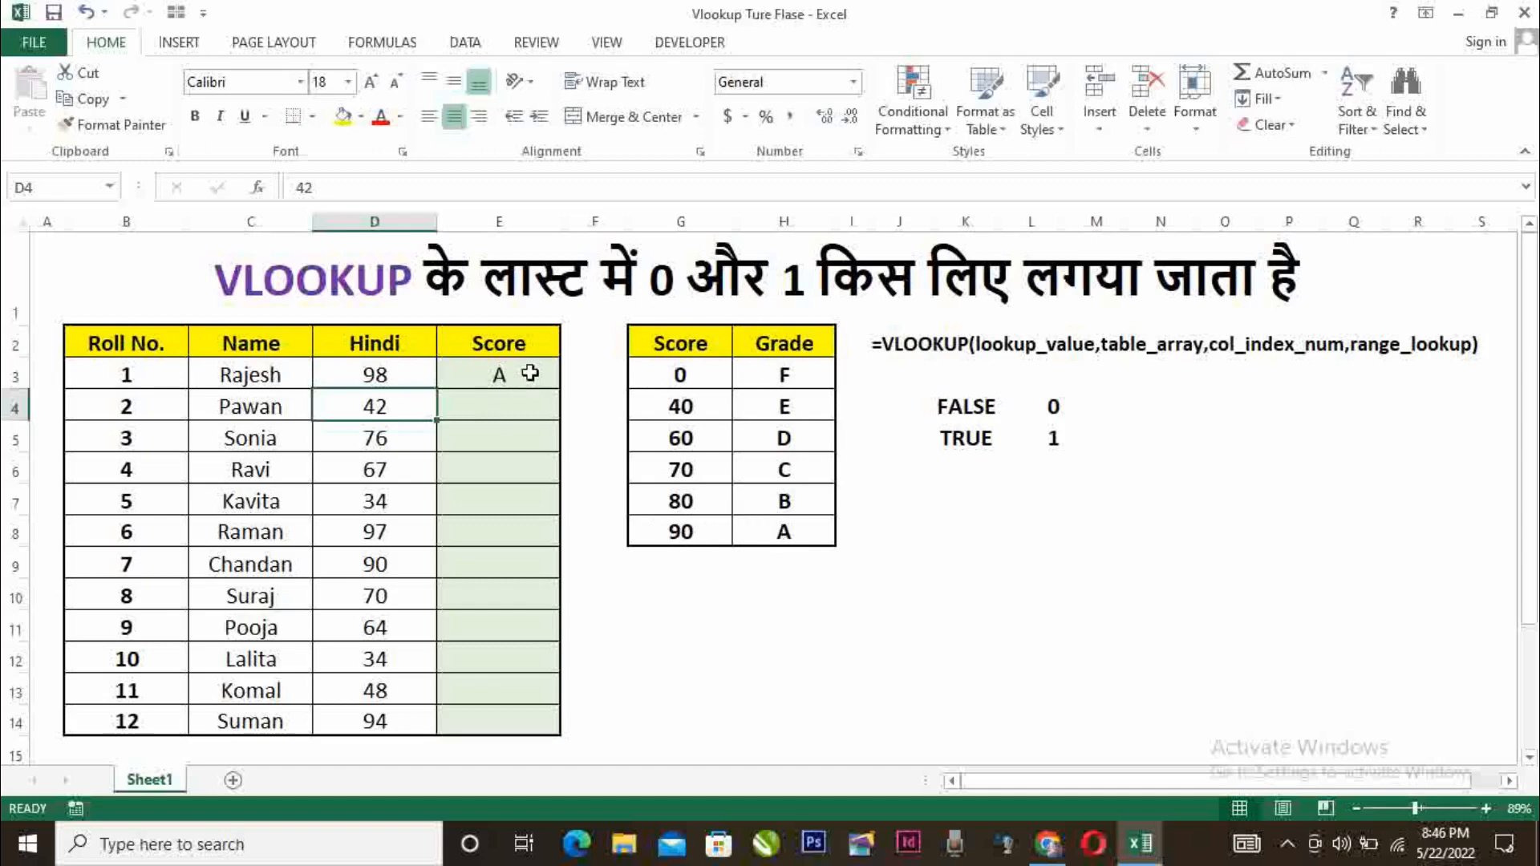
# Fill the VLOOKUP formula with its relative table range from E3 down through E14.
pyautogui.click(536, 379)
pyautogui.moveTo(564, 388); pyautogui.dragTo(571, 749)
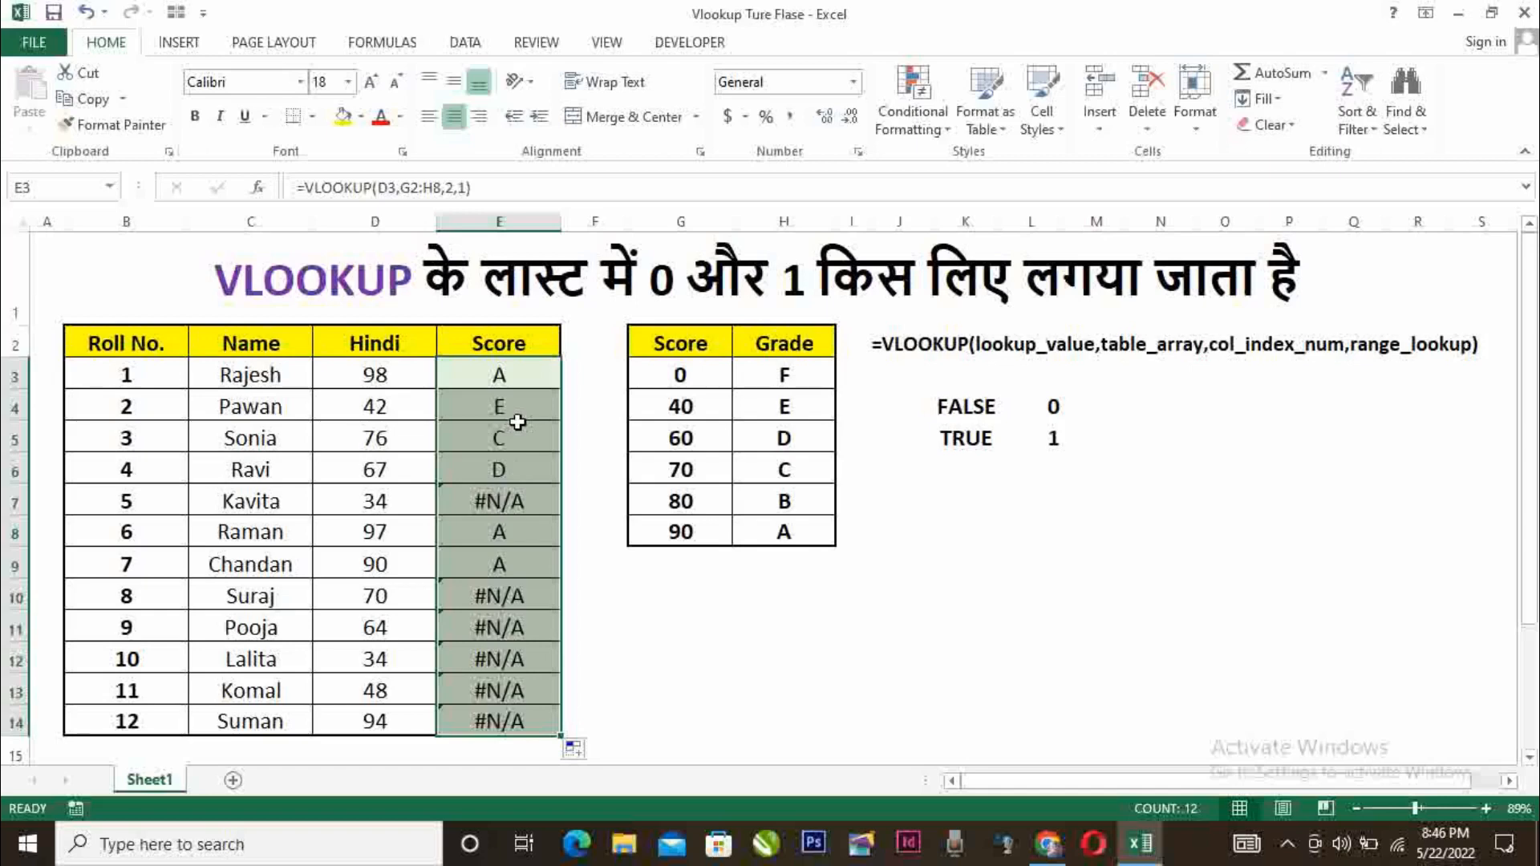
# Make the table array in the E3 formula absolute as $G$2:$H$8.
pyautogui.doubleClick(516, 376)
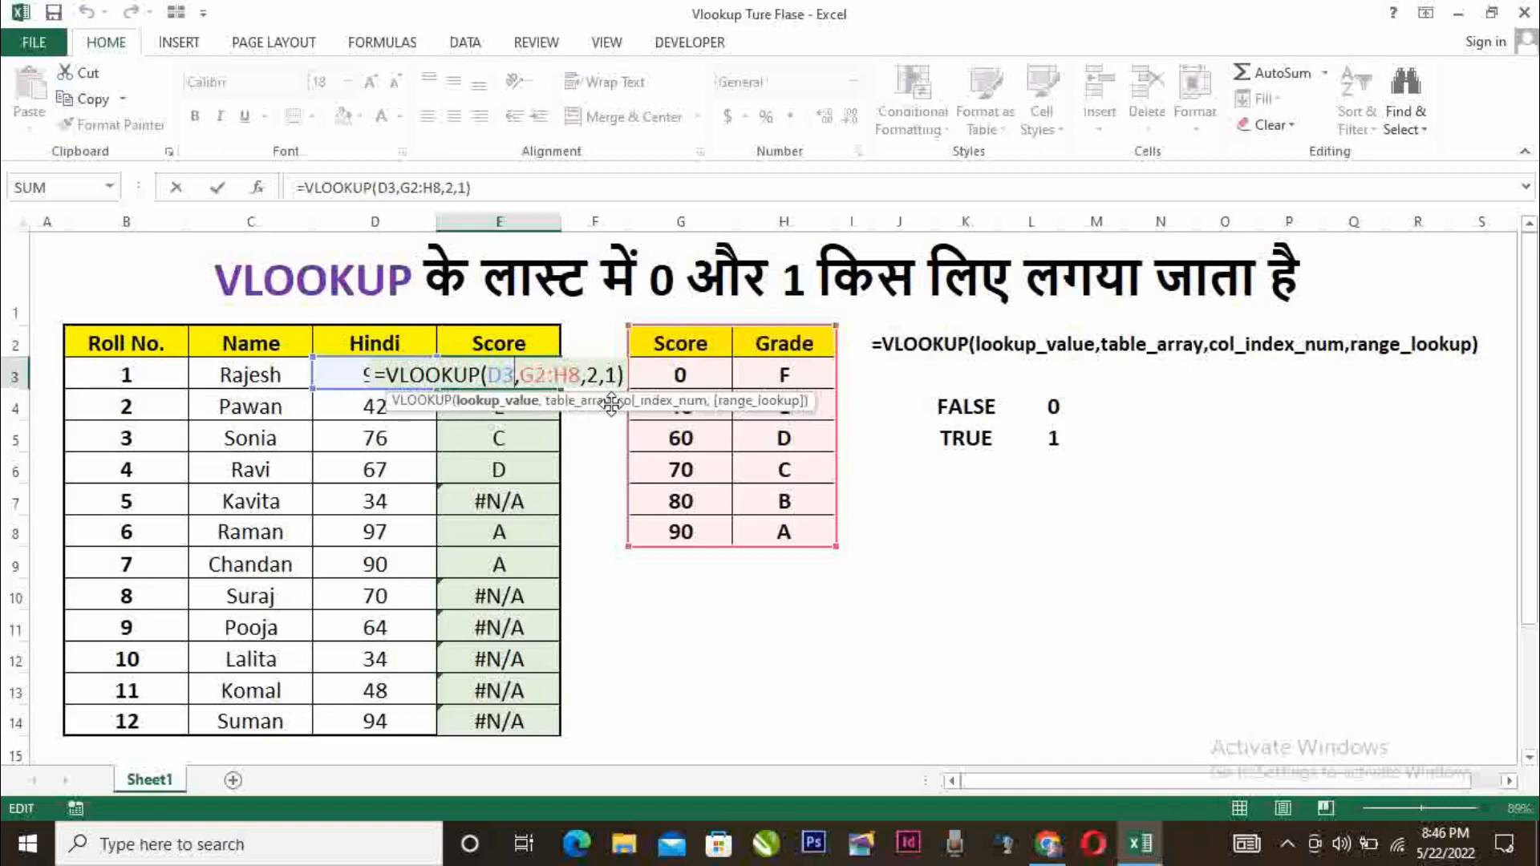
pyautogui.moveTo(585, 413); pyautogui.dragTo(725, 618)
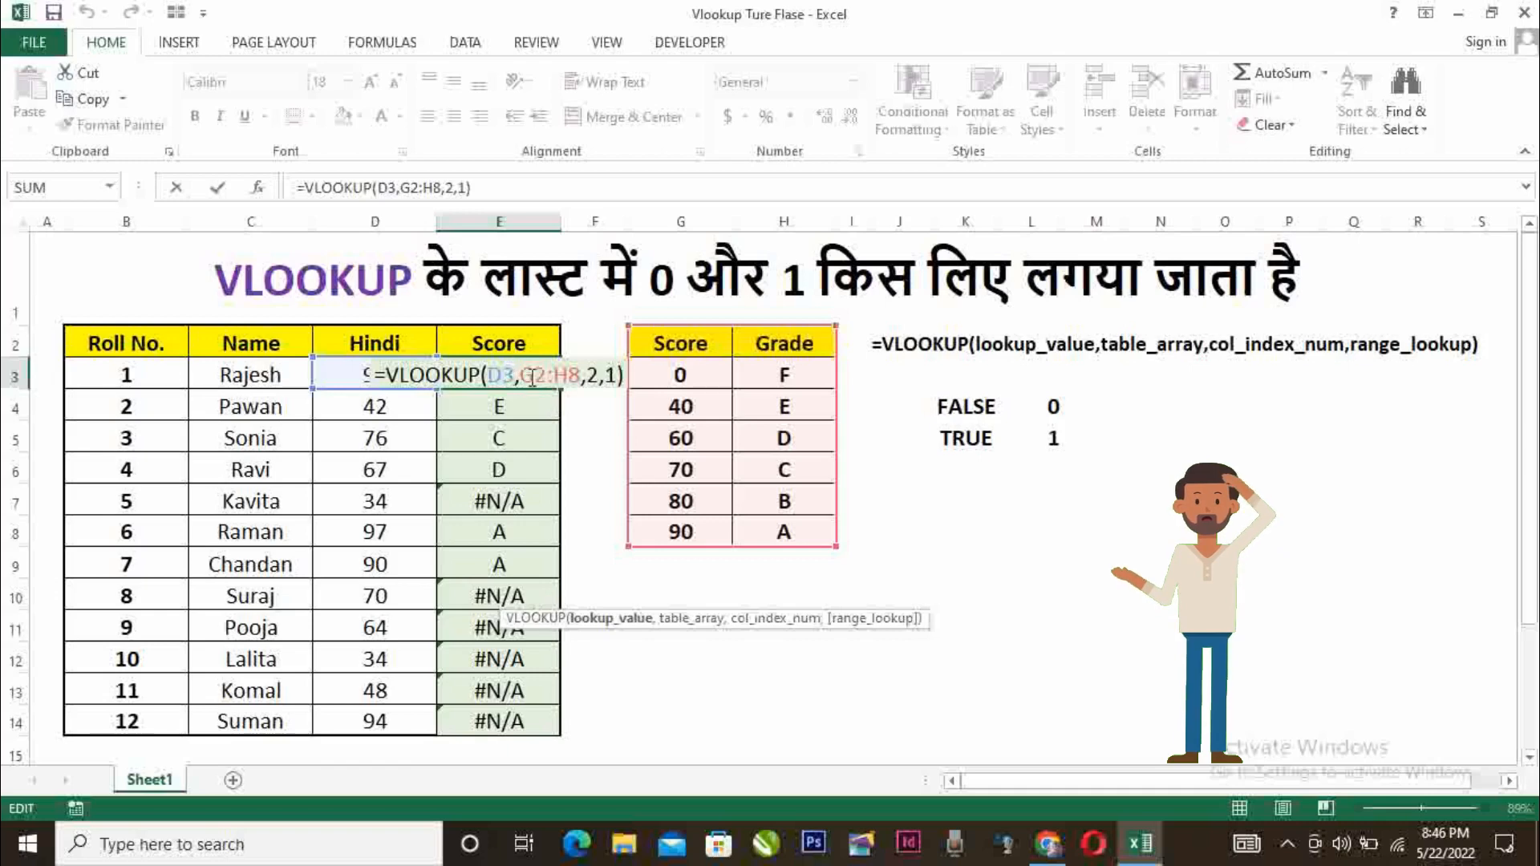
pyautogui.moveTo(523, 375); pyautogui.dragTo(575, 373)
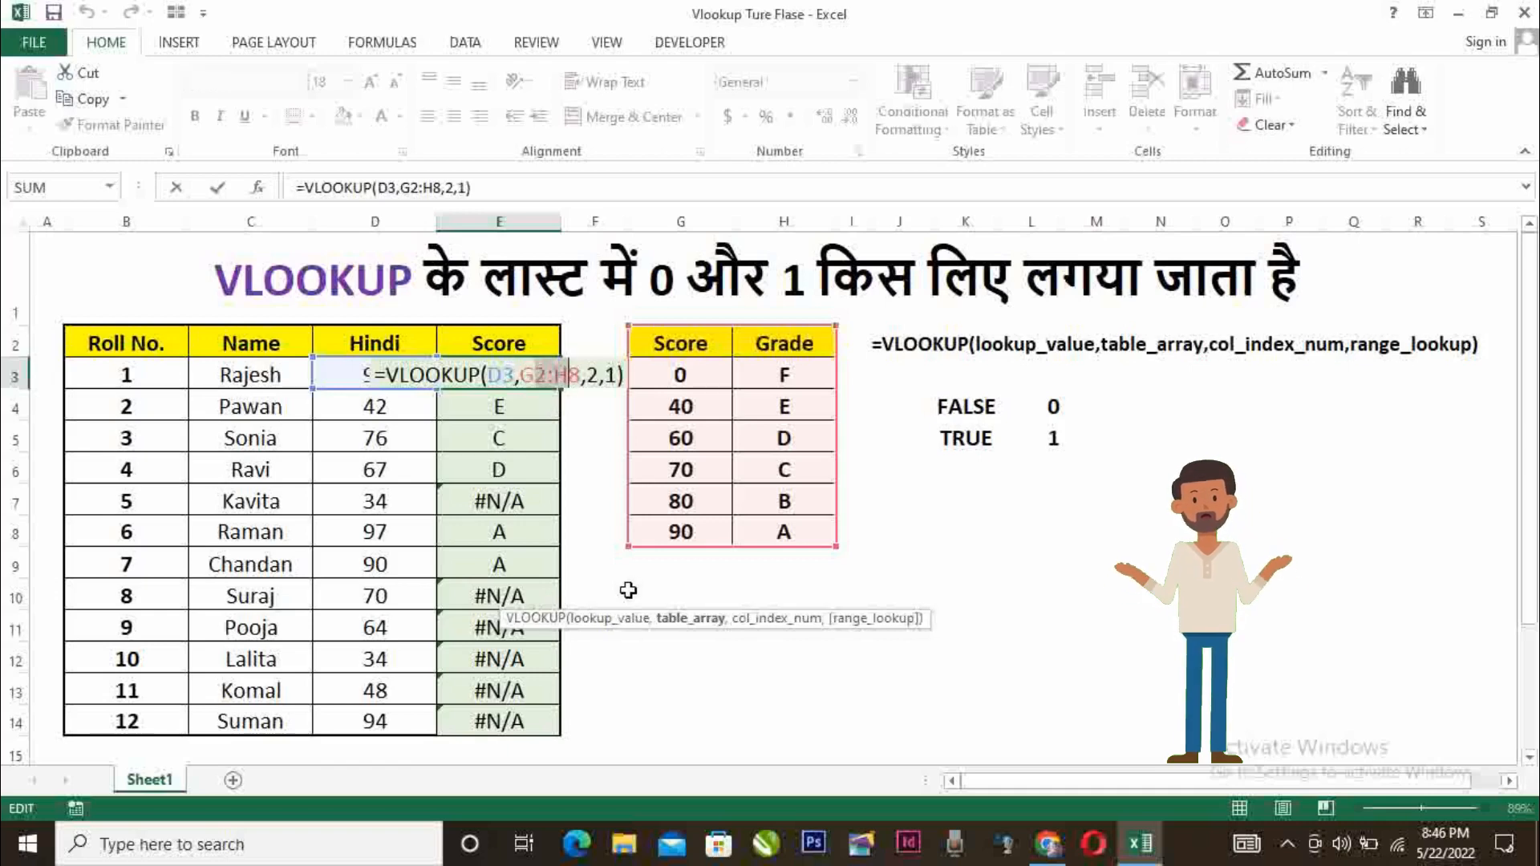
pyautogui.press('F4')
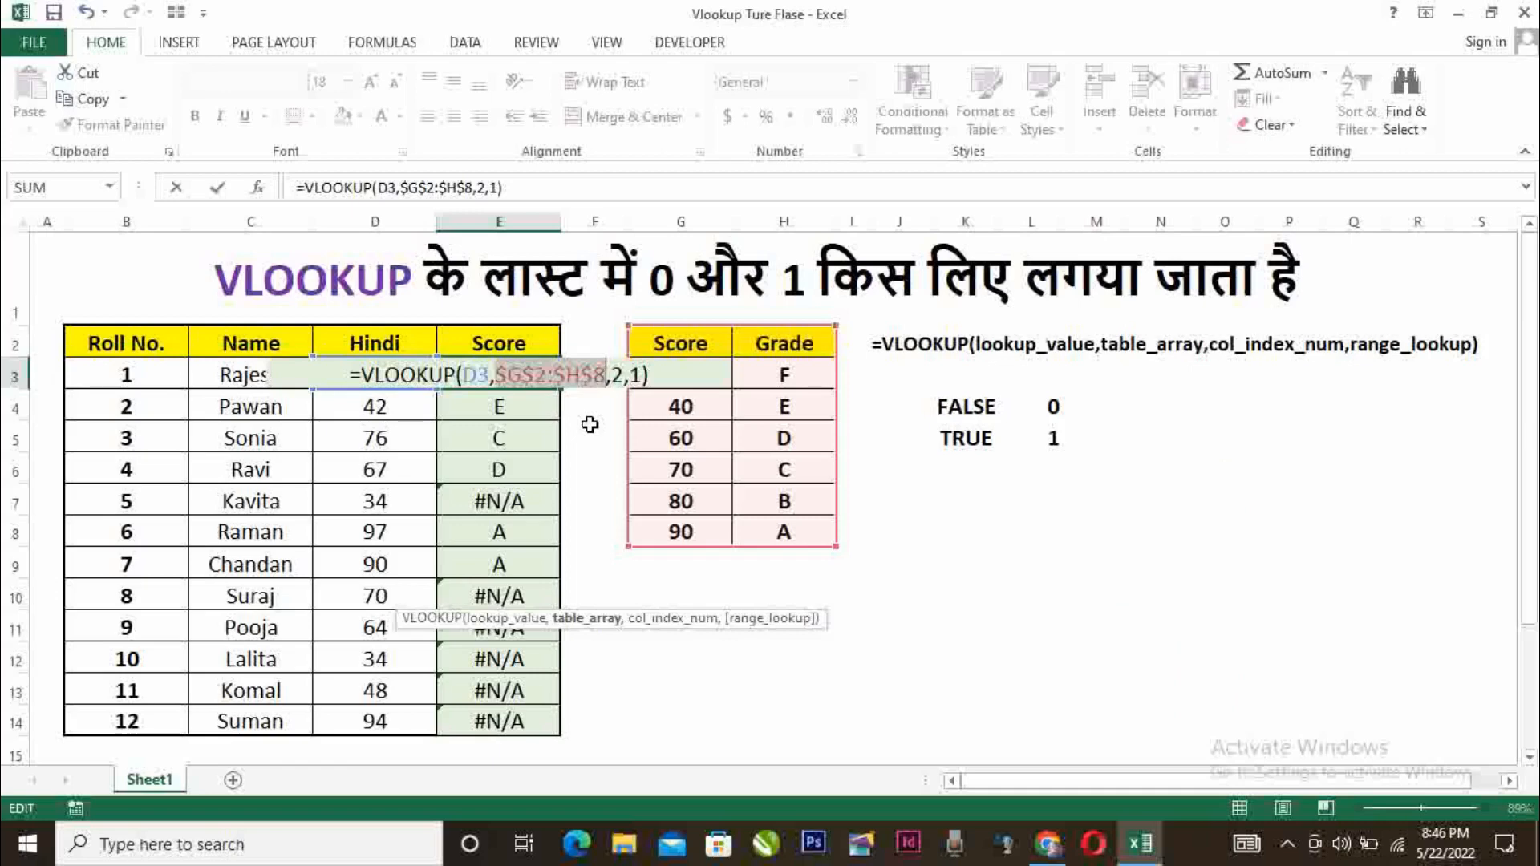
pyautogui.press('Return')
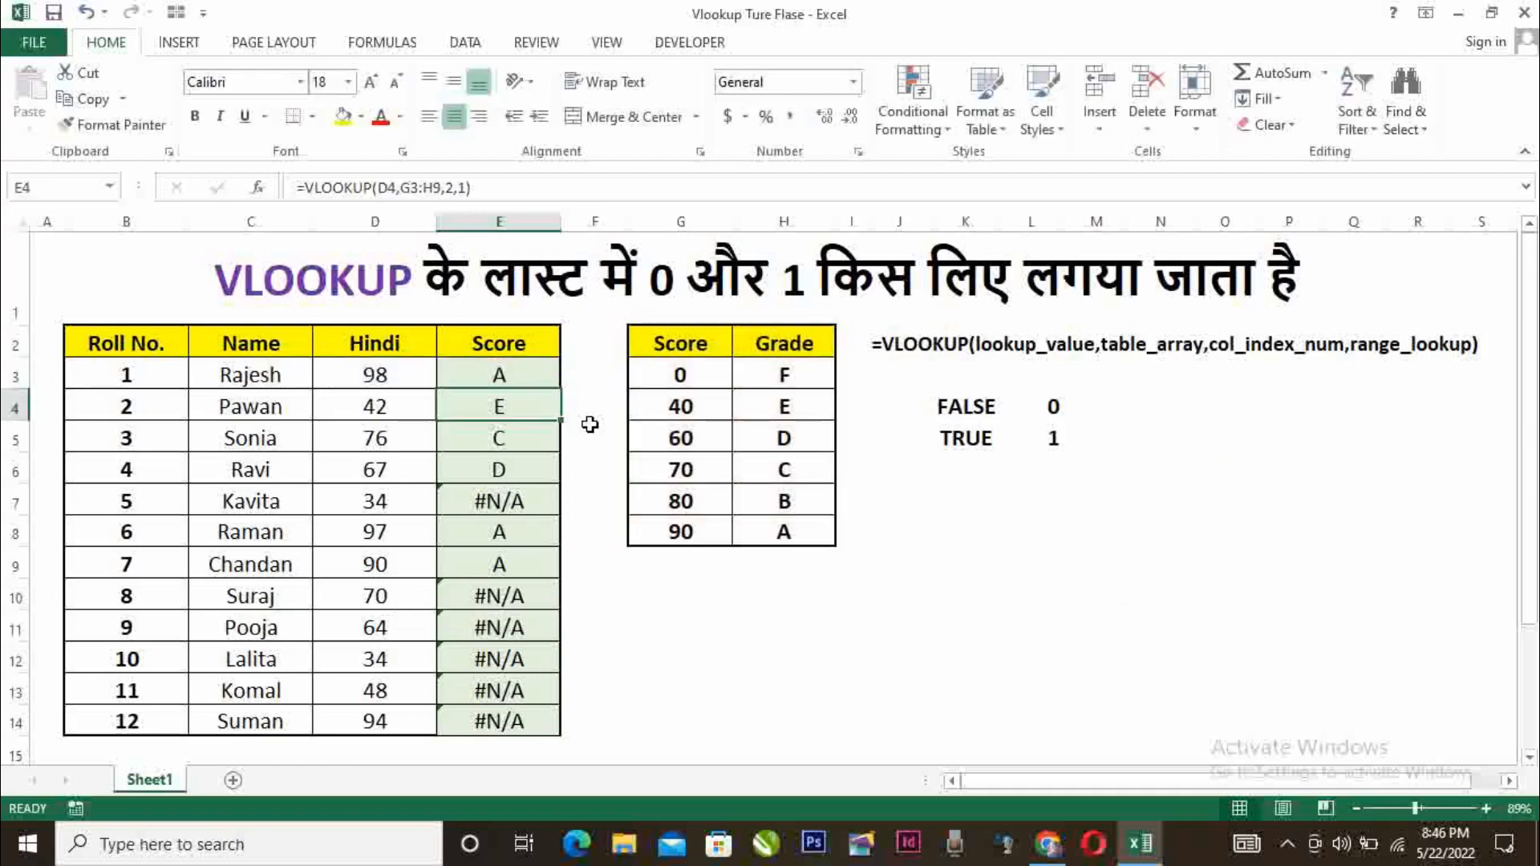
# Fill the E3 formula with the absolute range down through E14 and review the formula in E3.
pyautogui.click(536, 373)
pyautogui.moveTo(560, 390); pyautogui.dragTo(536, 739)
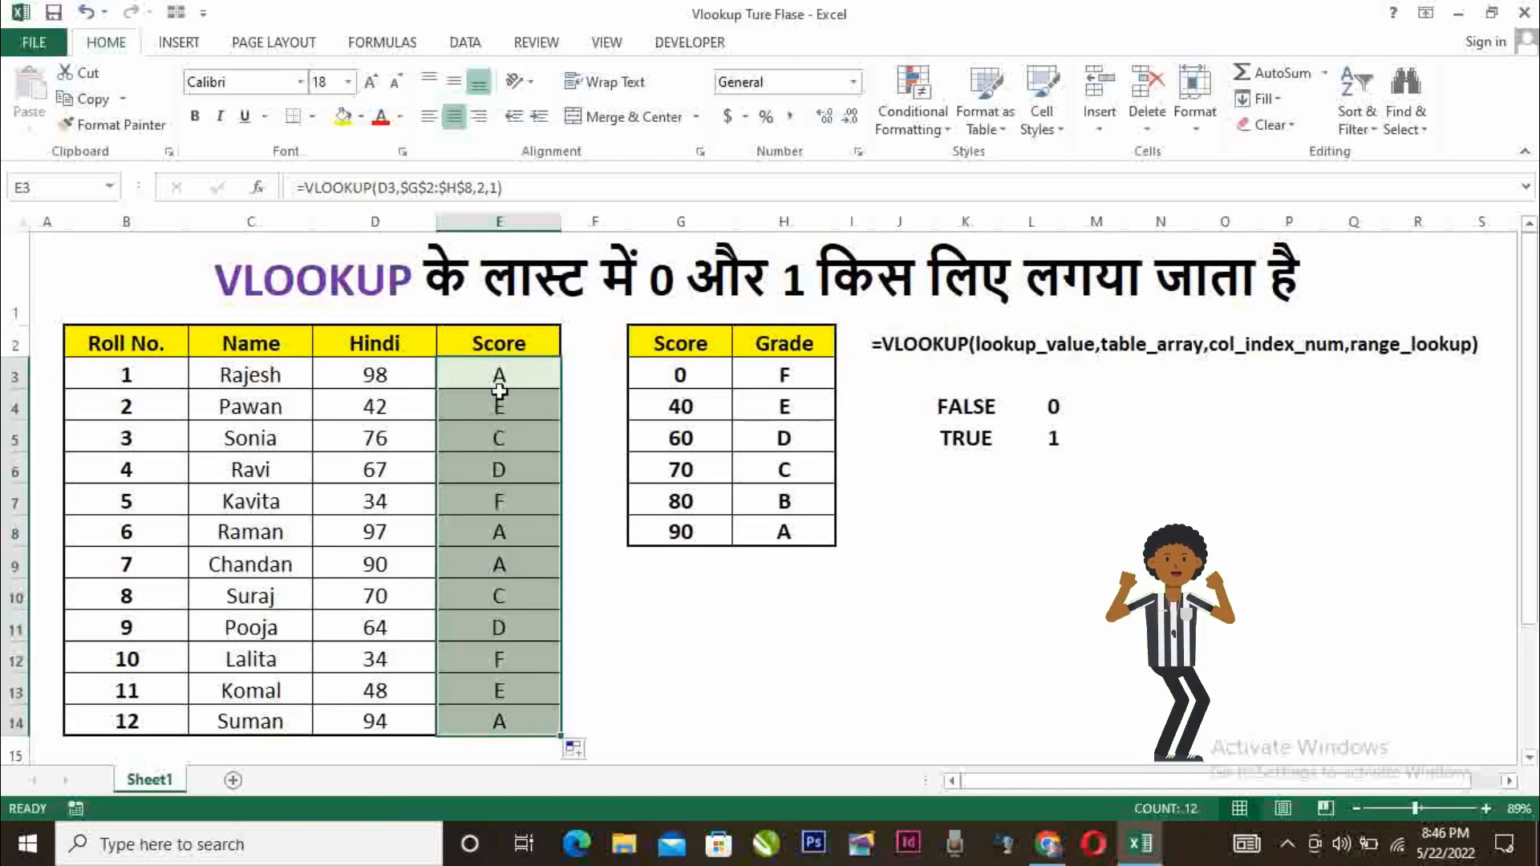
pyautogui.click(542, 368)
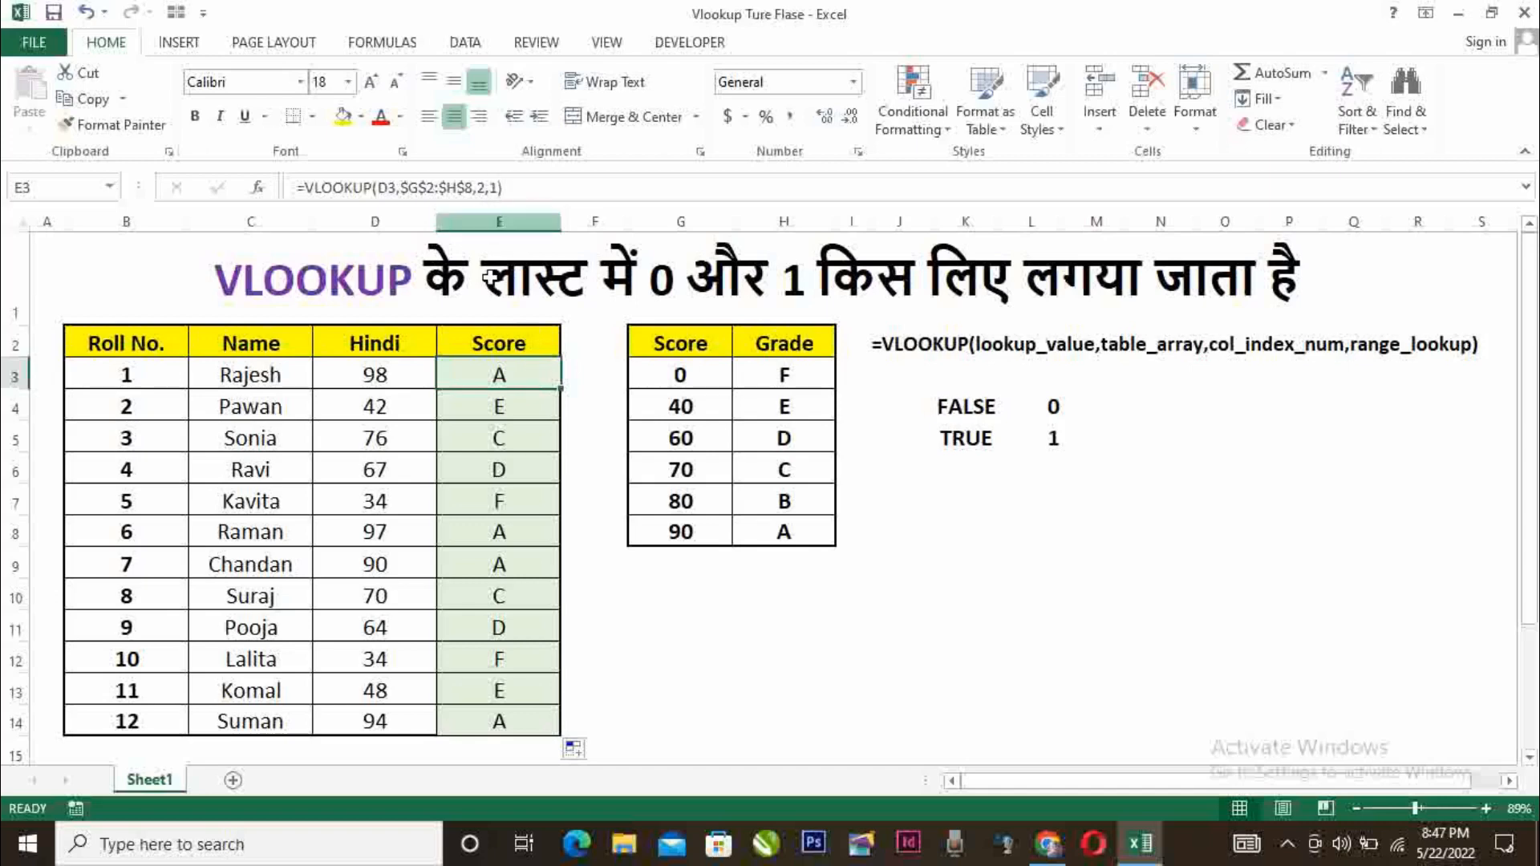
pyautogui.doubleClick(542, 375)
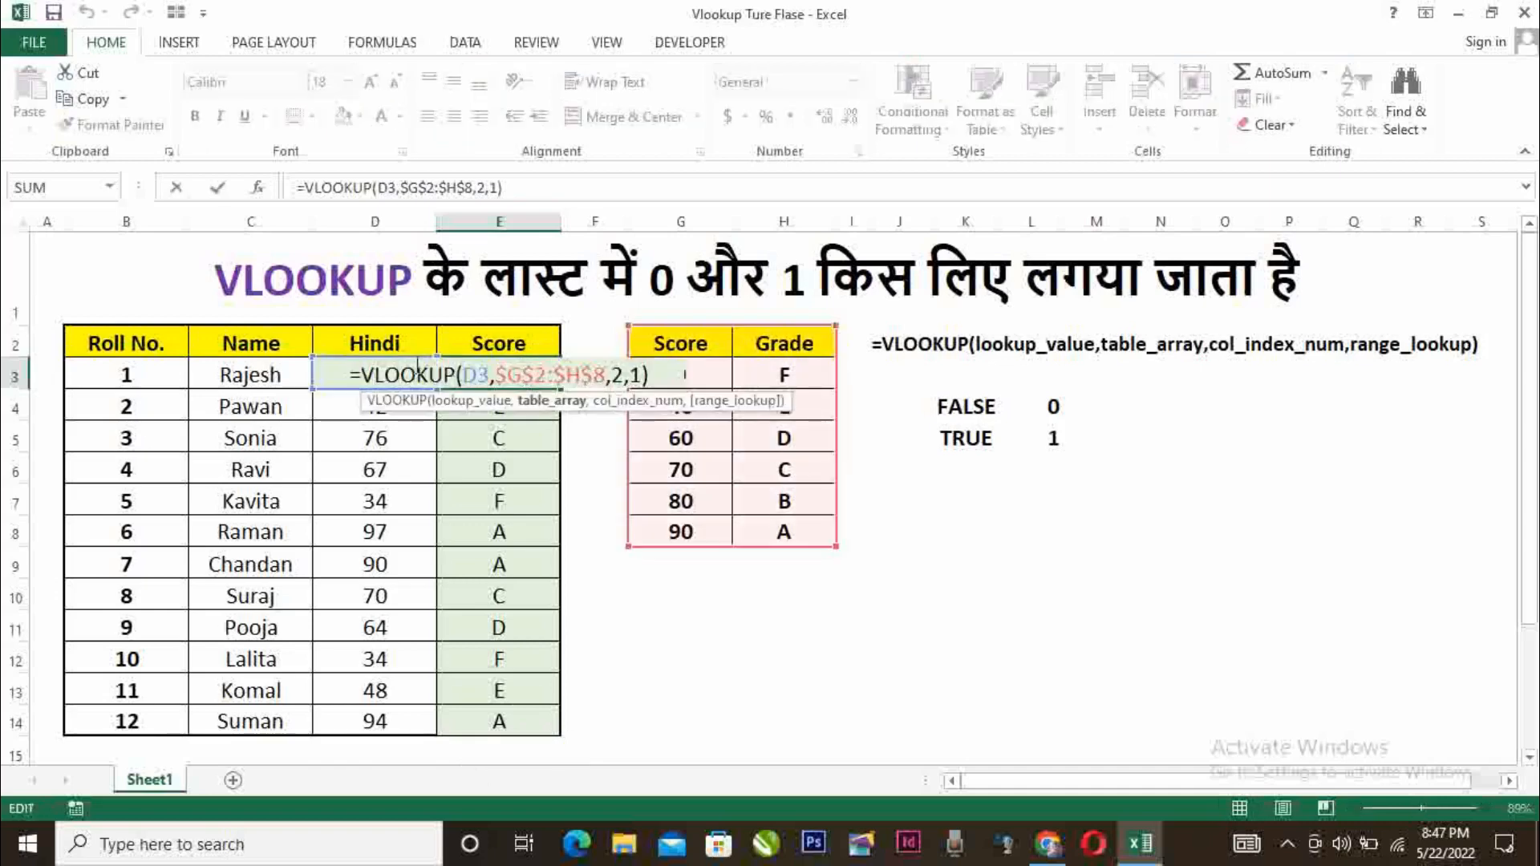
pyautogui.press('Return')
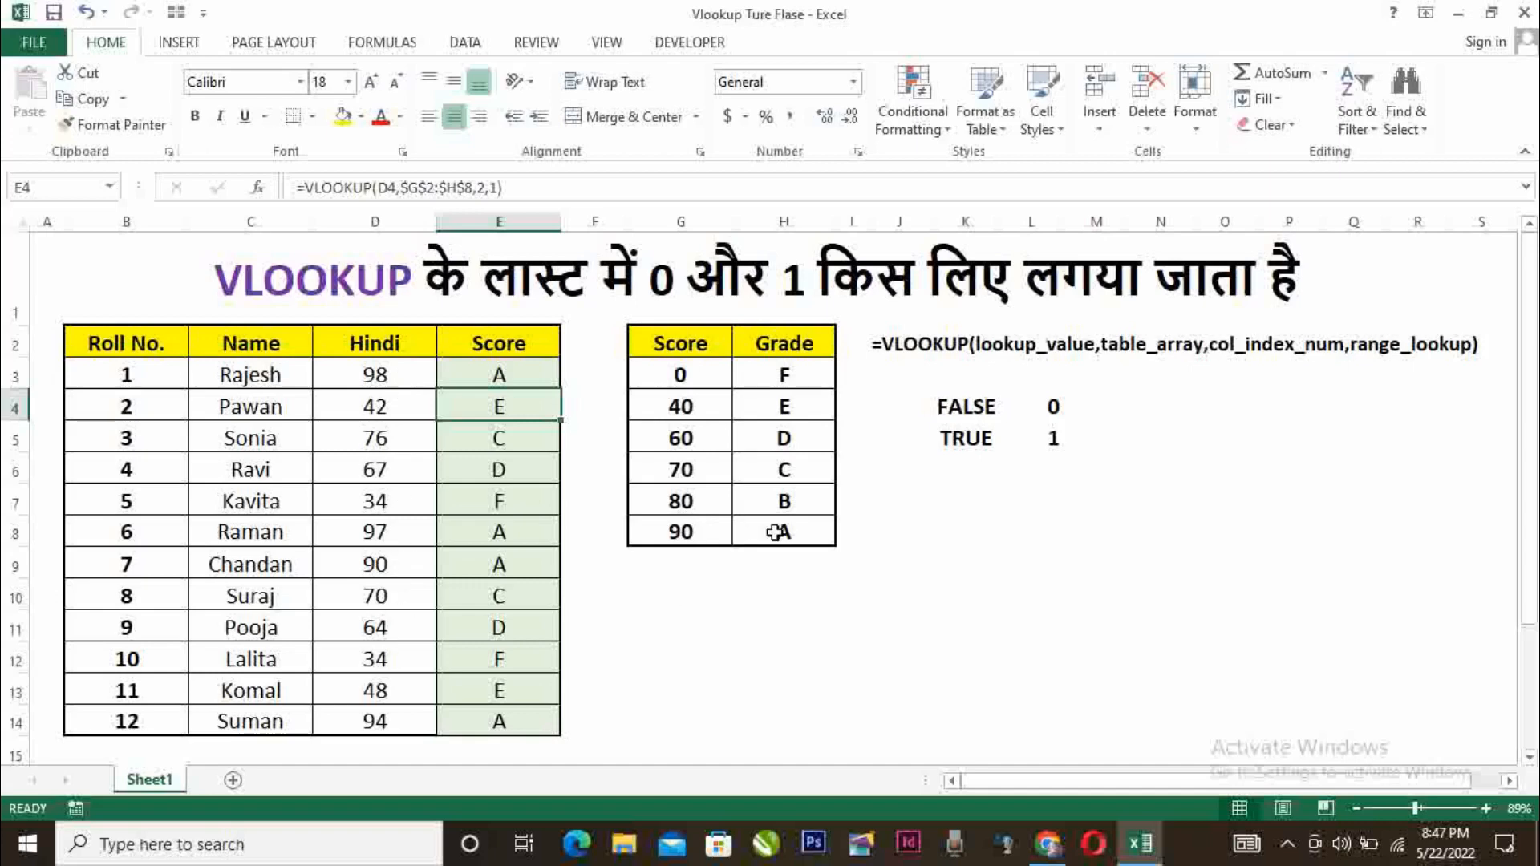
# Set the last argument of the VLOOKUP formula in E3 to 0 and fill it down through E14.
pyautogui.click(501, 377)
pyautogui.doubleClick(508, 376)
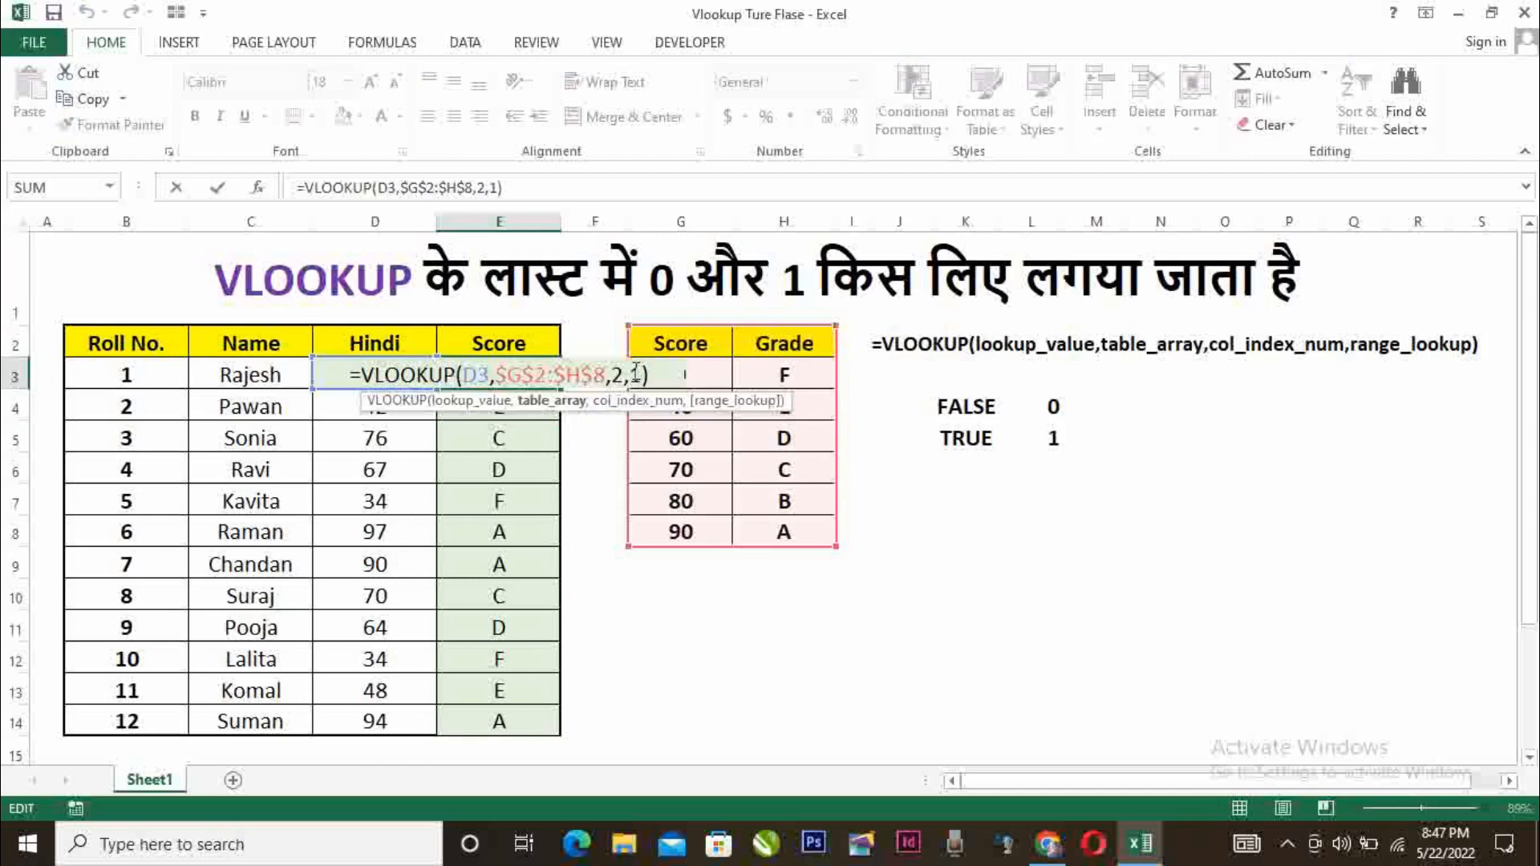
pyautogui.click(634, 373)
pyautogui.press('Delete')
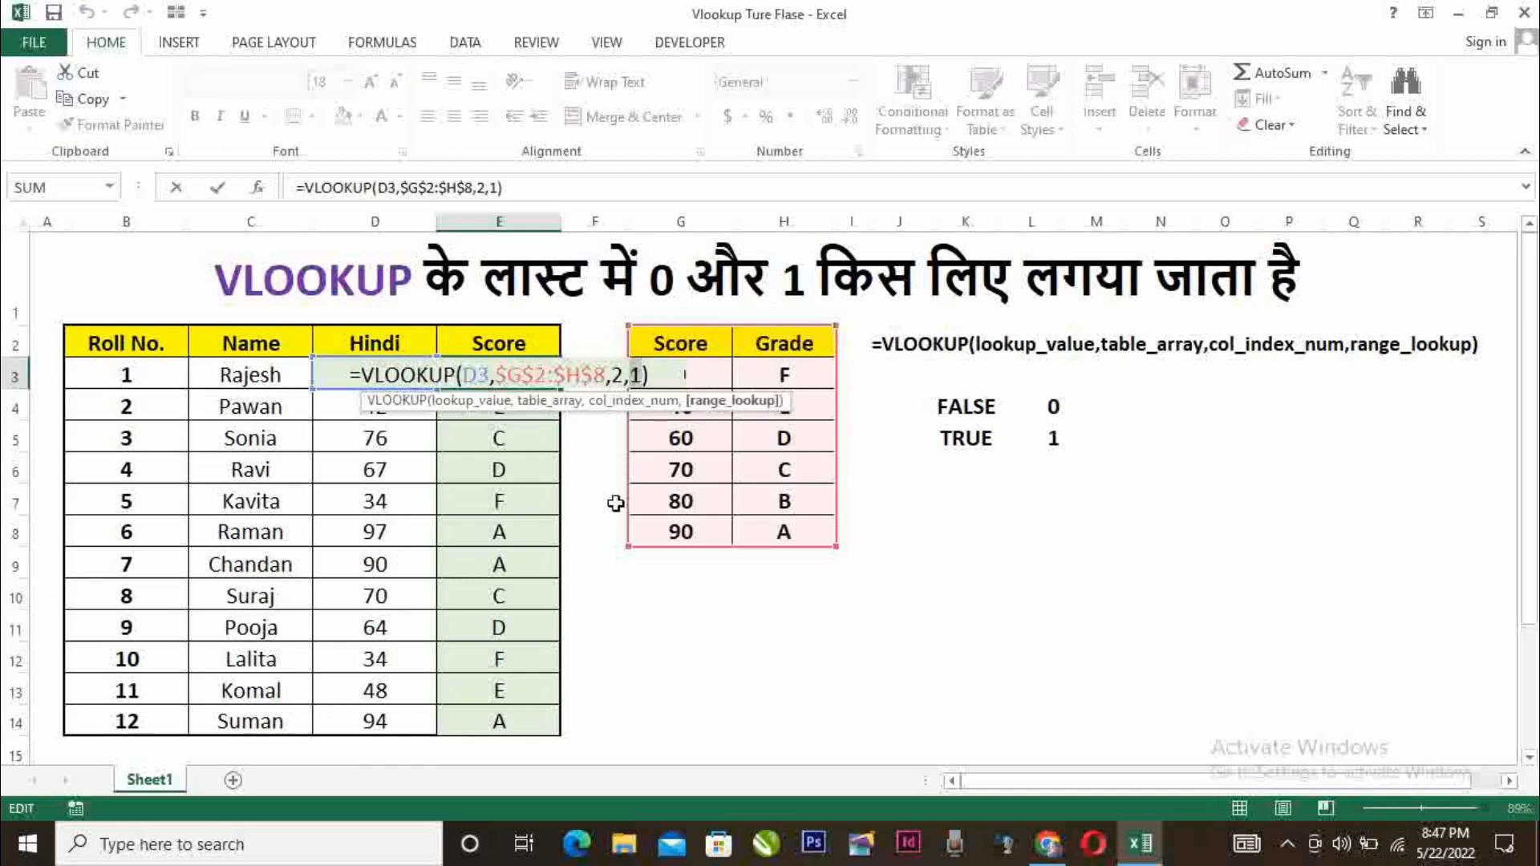
pyautogui.write('0')
pyautogui.press('Return')
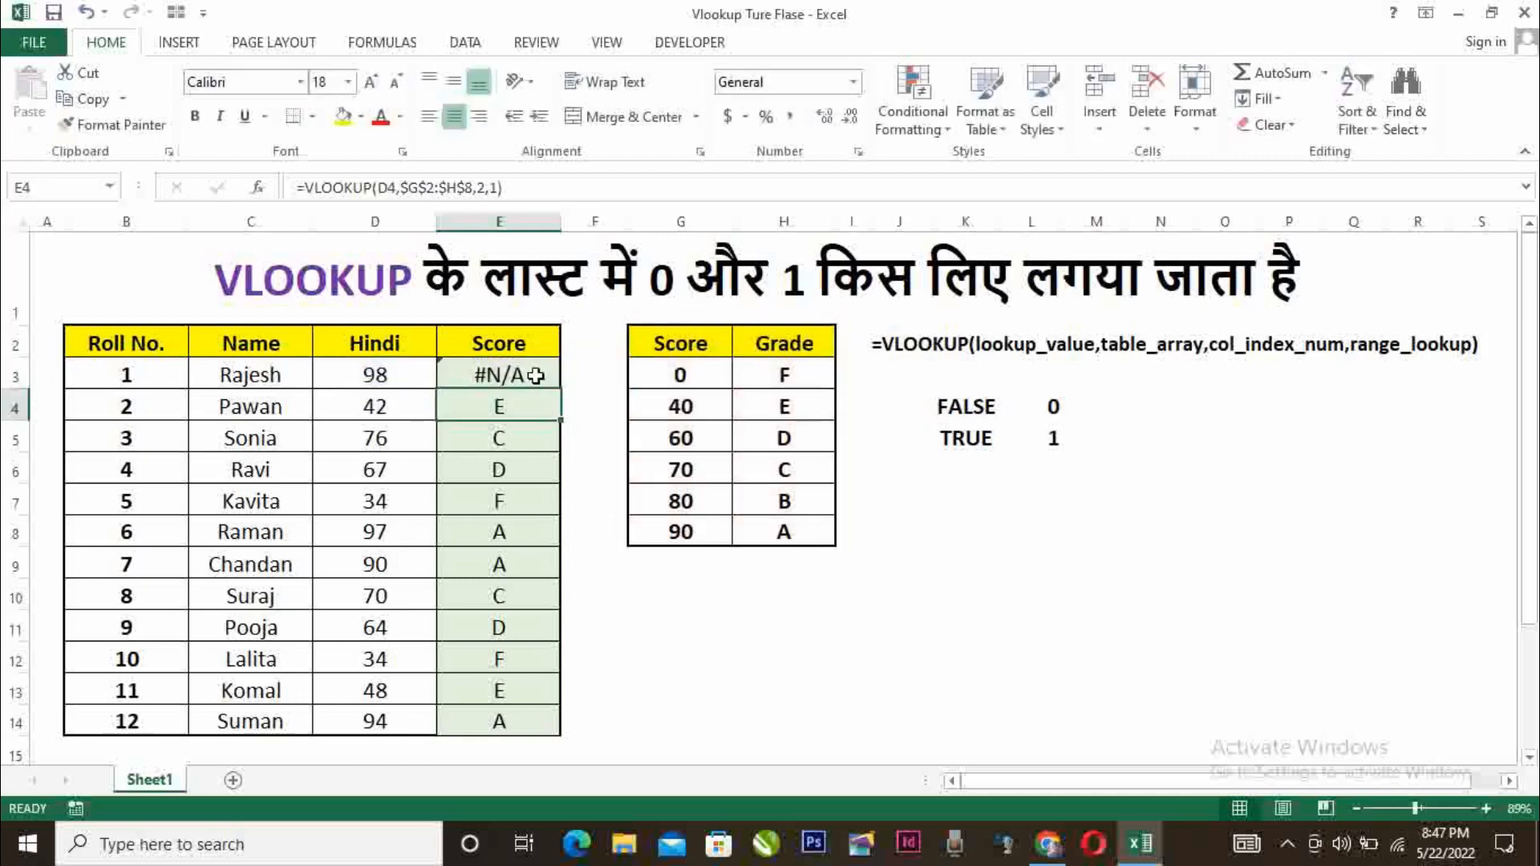
pyautogui.click(535, 375)
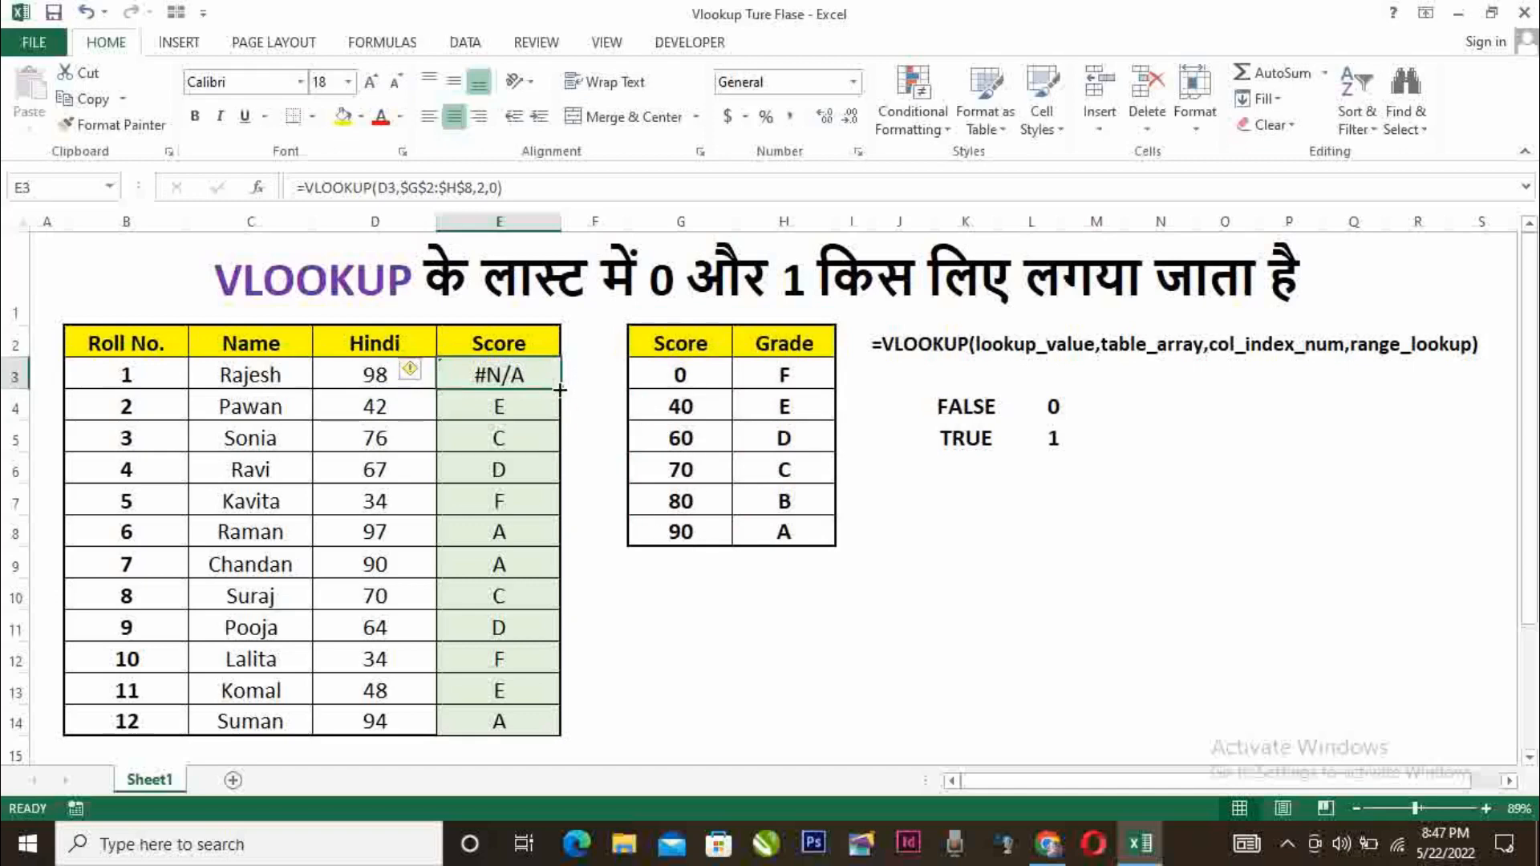
pyautogui.moveTo(559, 389); pyautogui.dragTo(565, 727)
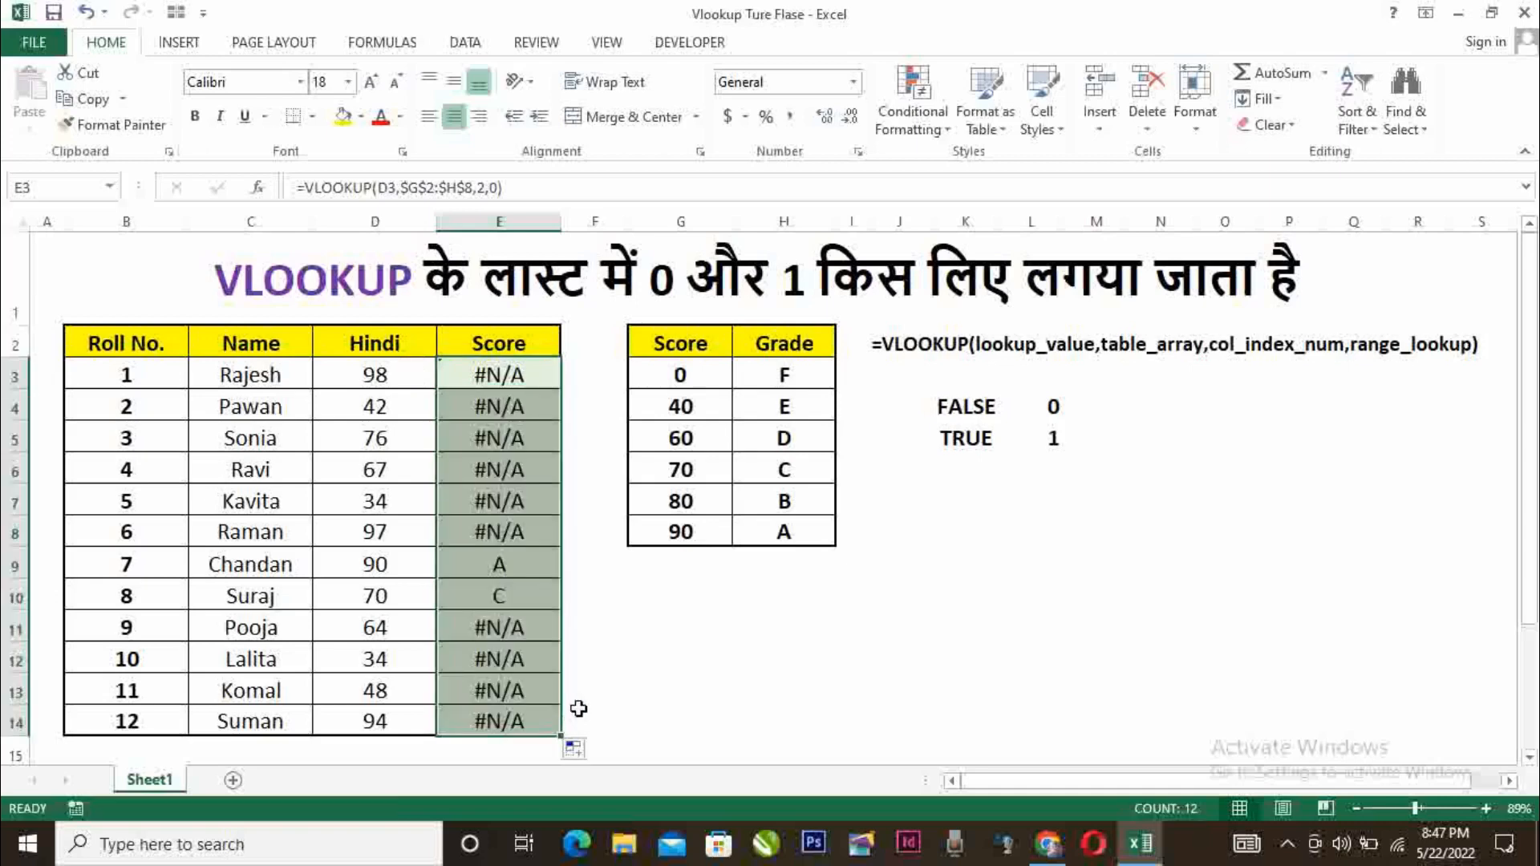
# Compare the marks and grades in rows 9 and 10 with the matching 90 and 70 entries in the score table.
pyautogui.click(374, 570)
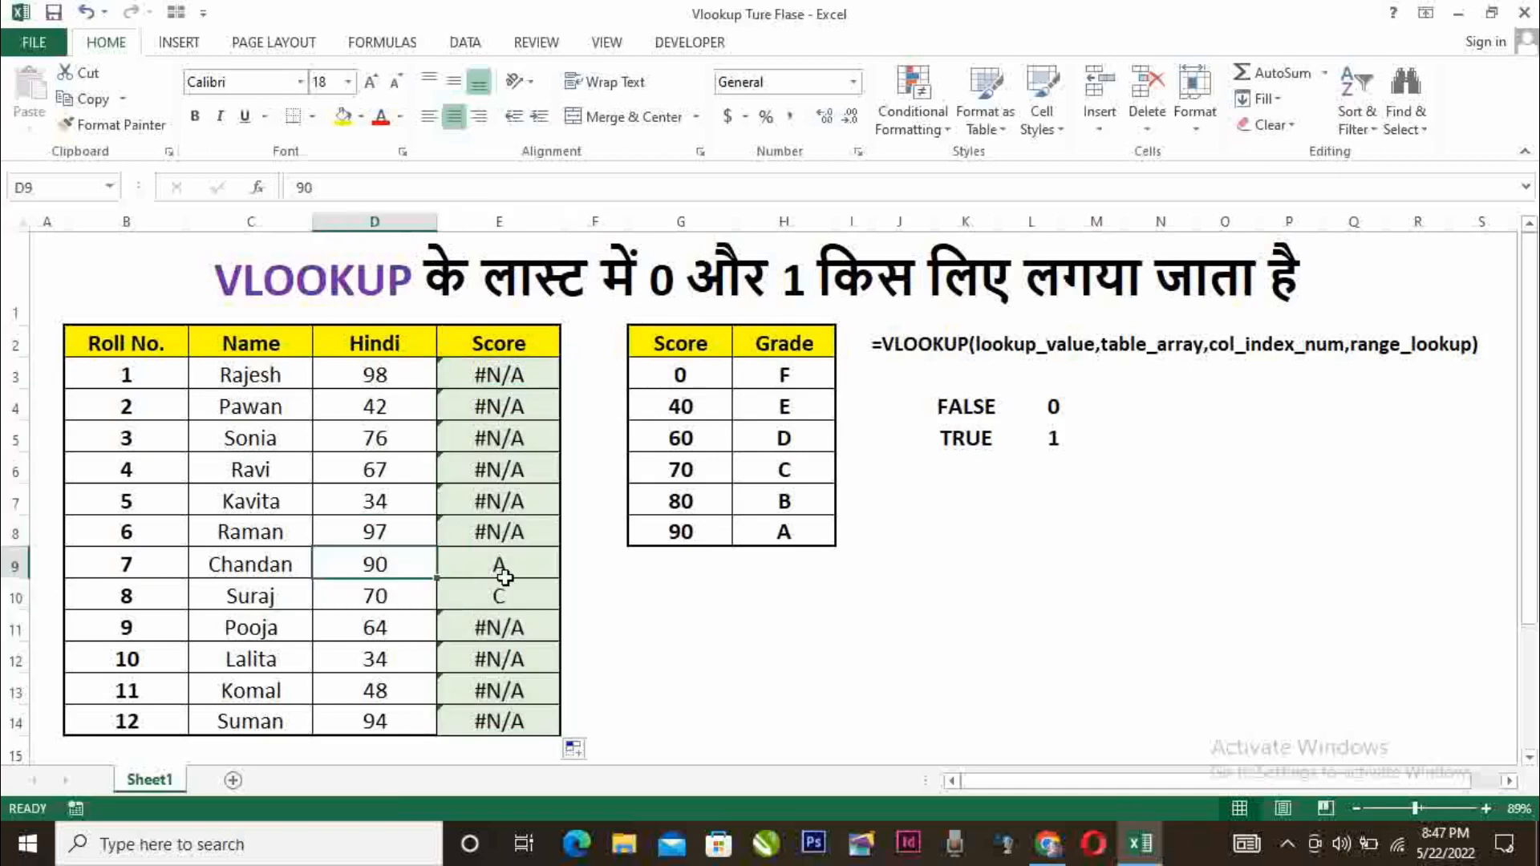
pyautogui.click(505, 578)
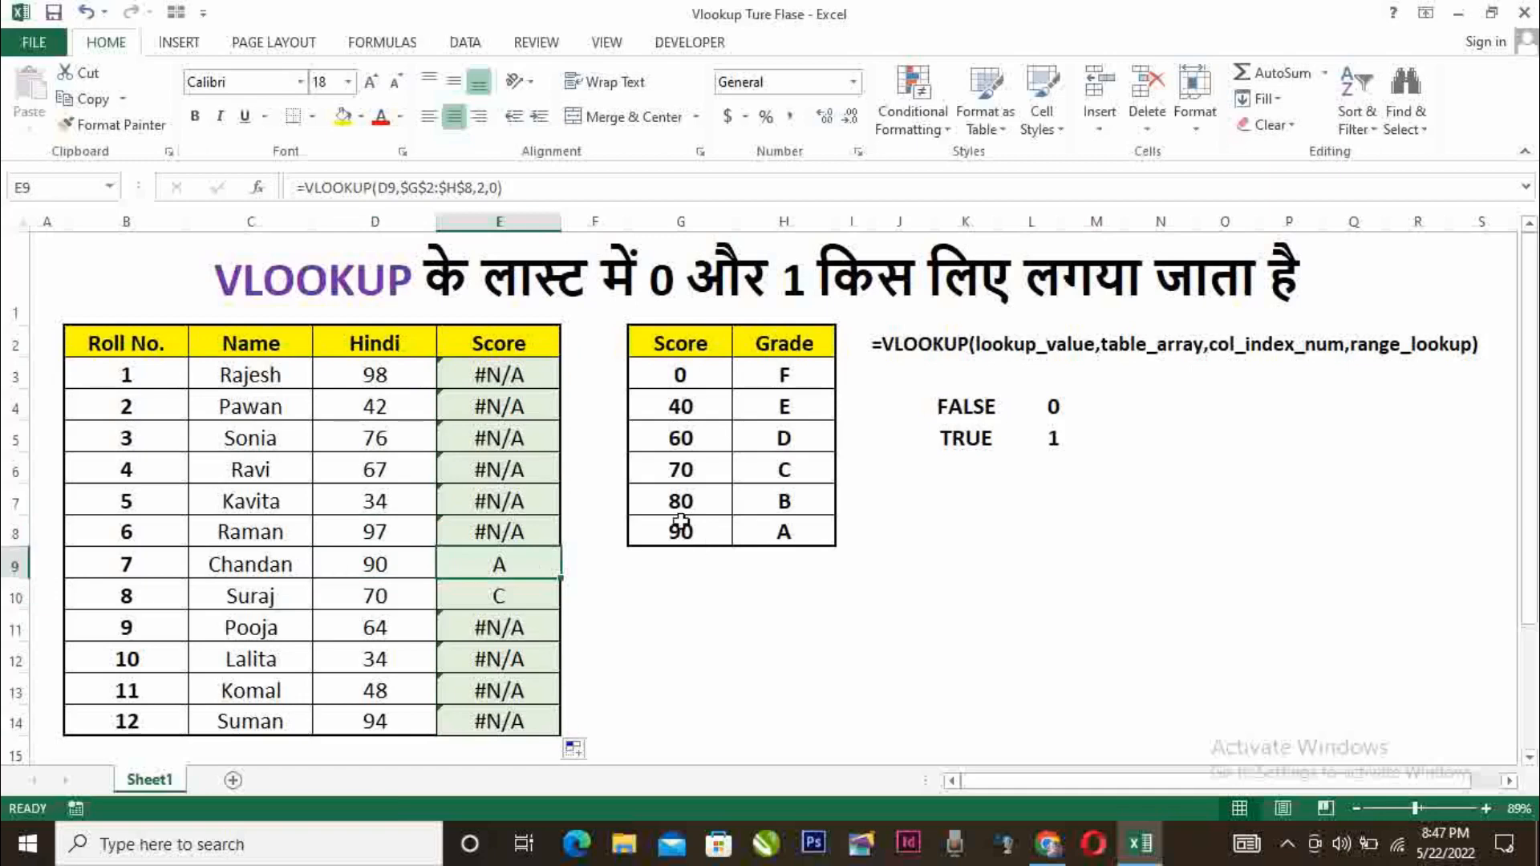
pyautogui.moveTo(681, 521); pyautogui.dragTo(746, 536)
pyautogui.click(378, 591)
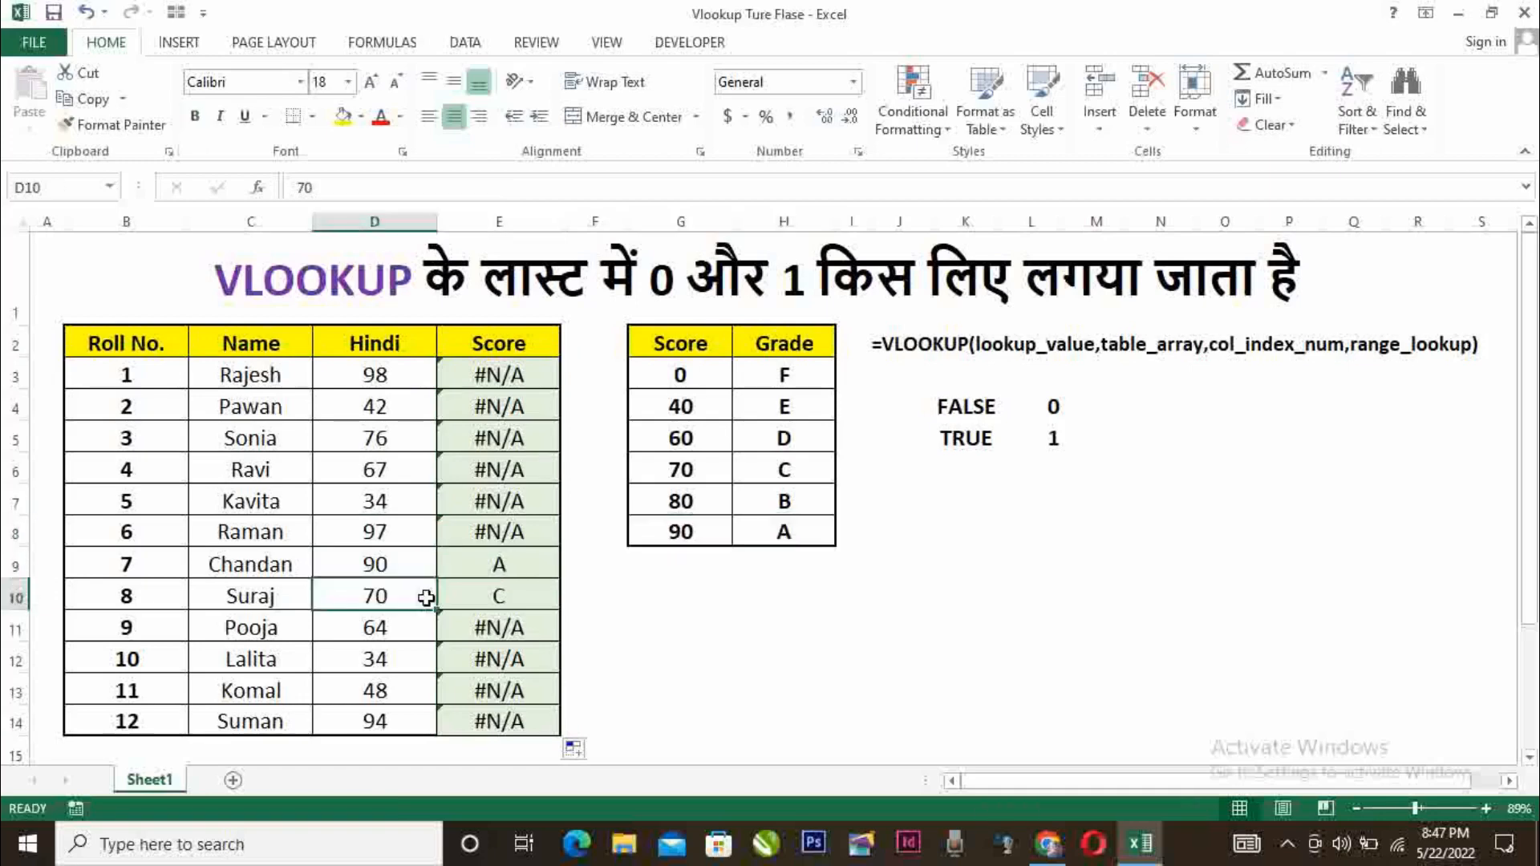
pyautogui.click(489, 596)
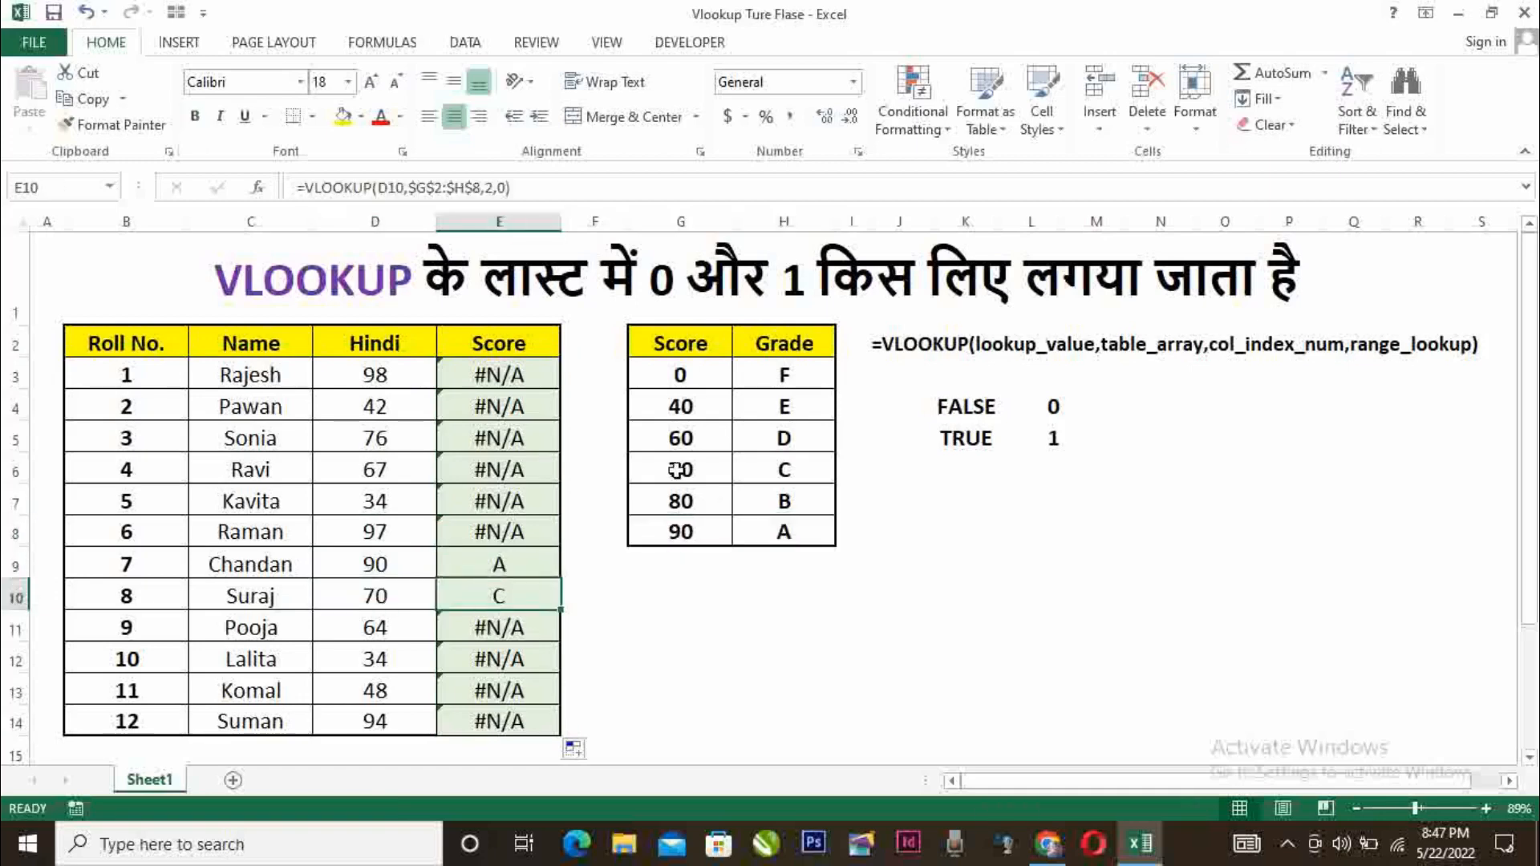
pyautogui.moveTo(677, 470); pyautogui.dragTo(775, 471)
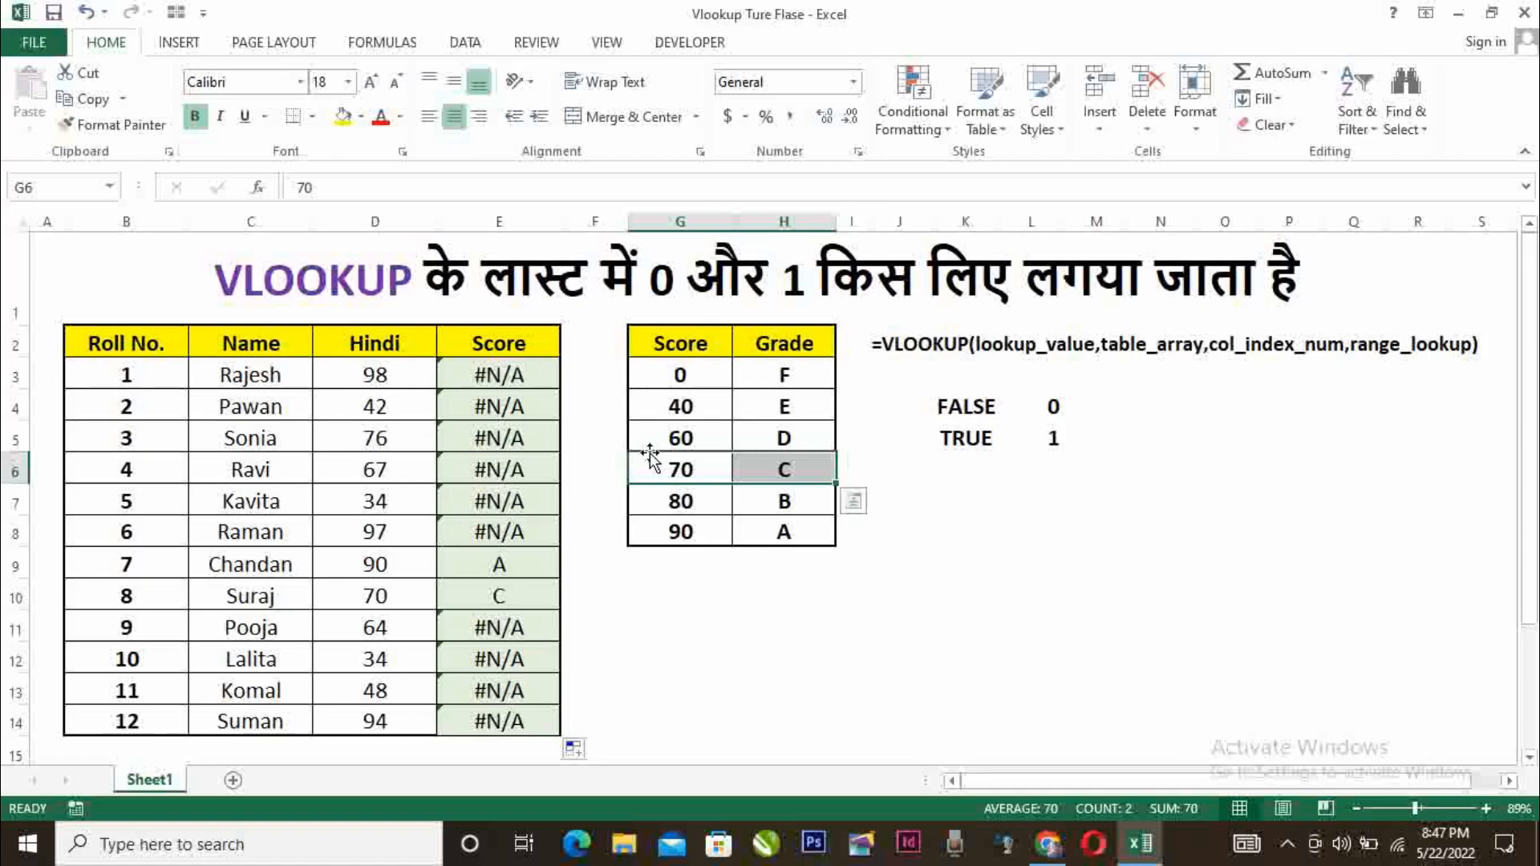
# Set the range_lookup argument in the E3 formula to 1 and fill the formula down through E14.
pyautogui.doubleClick(521, 375)
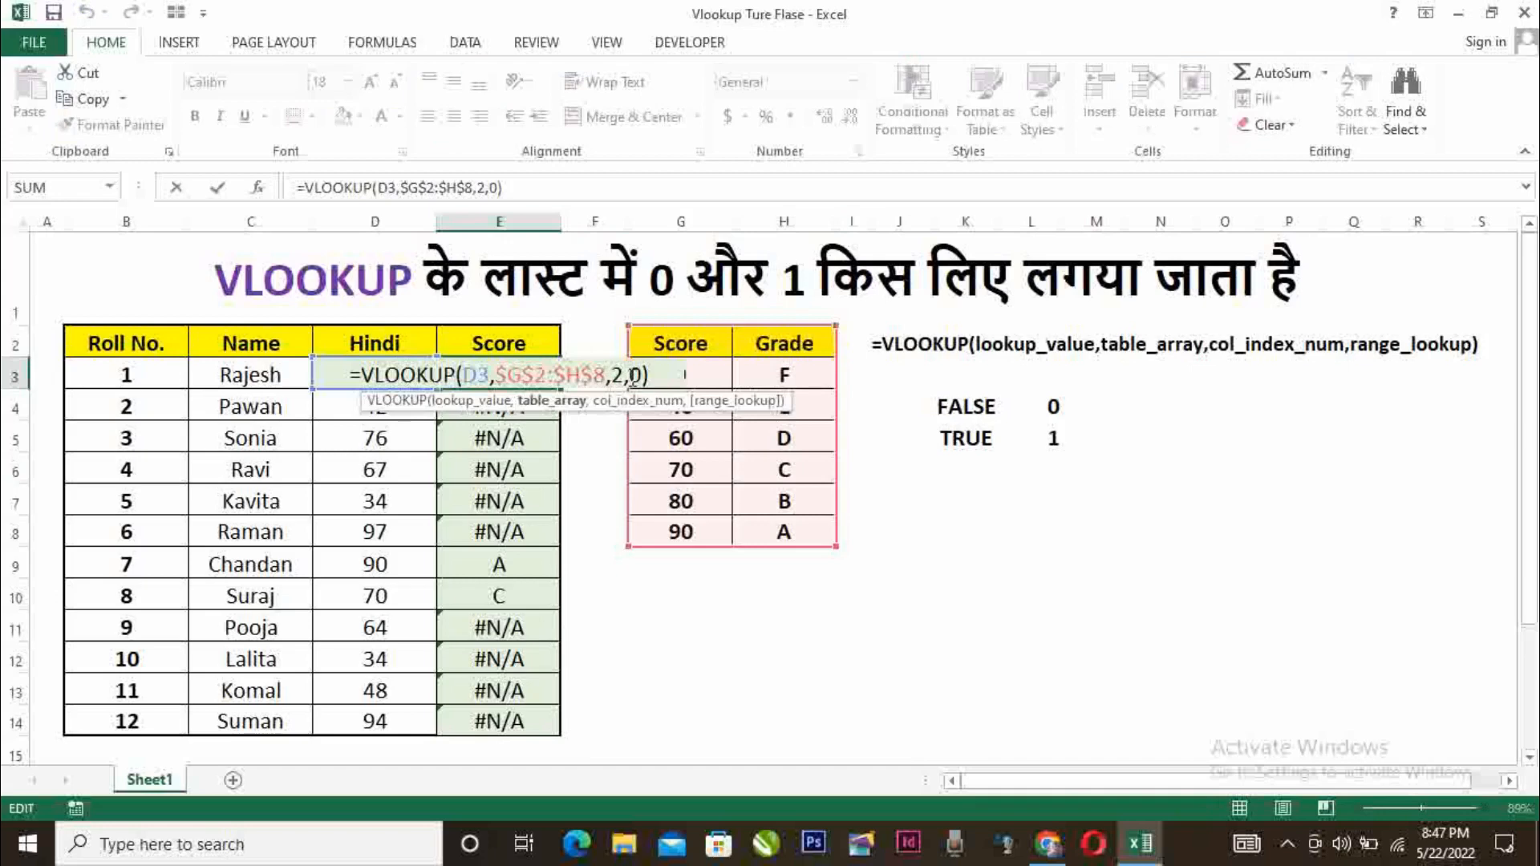
pyautogui.click(643, 375)
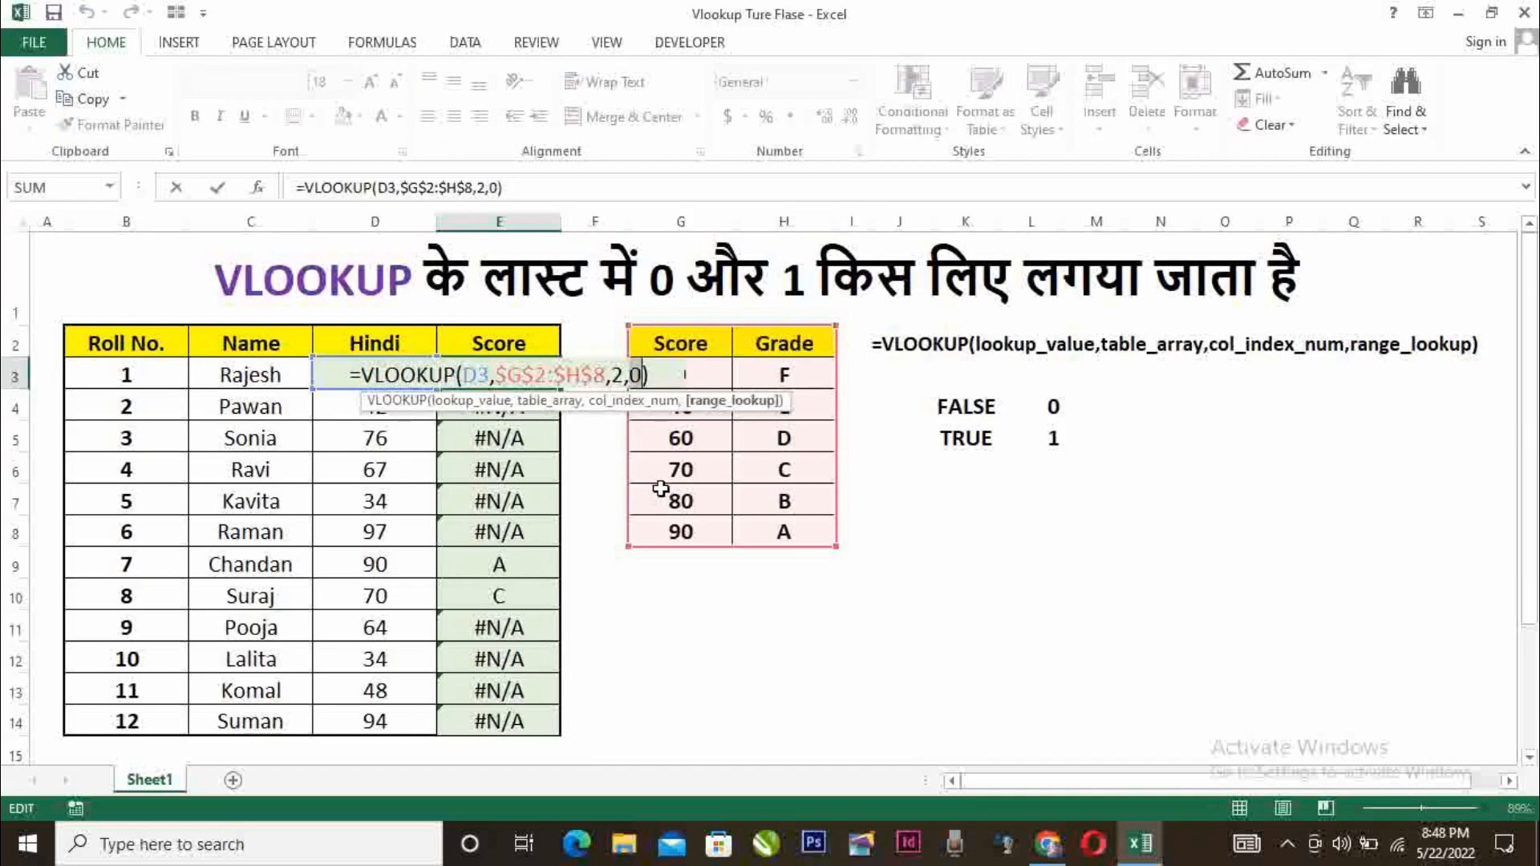
pyautogui.press('BackSpace')
pyautogui.write('1')
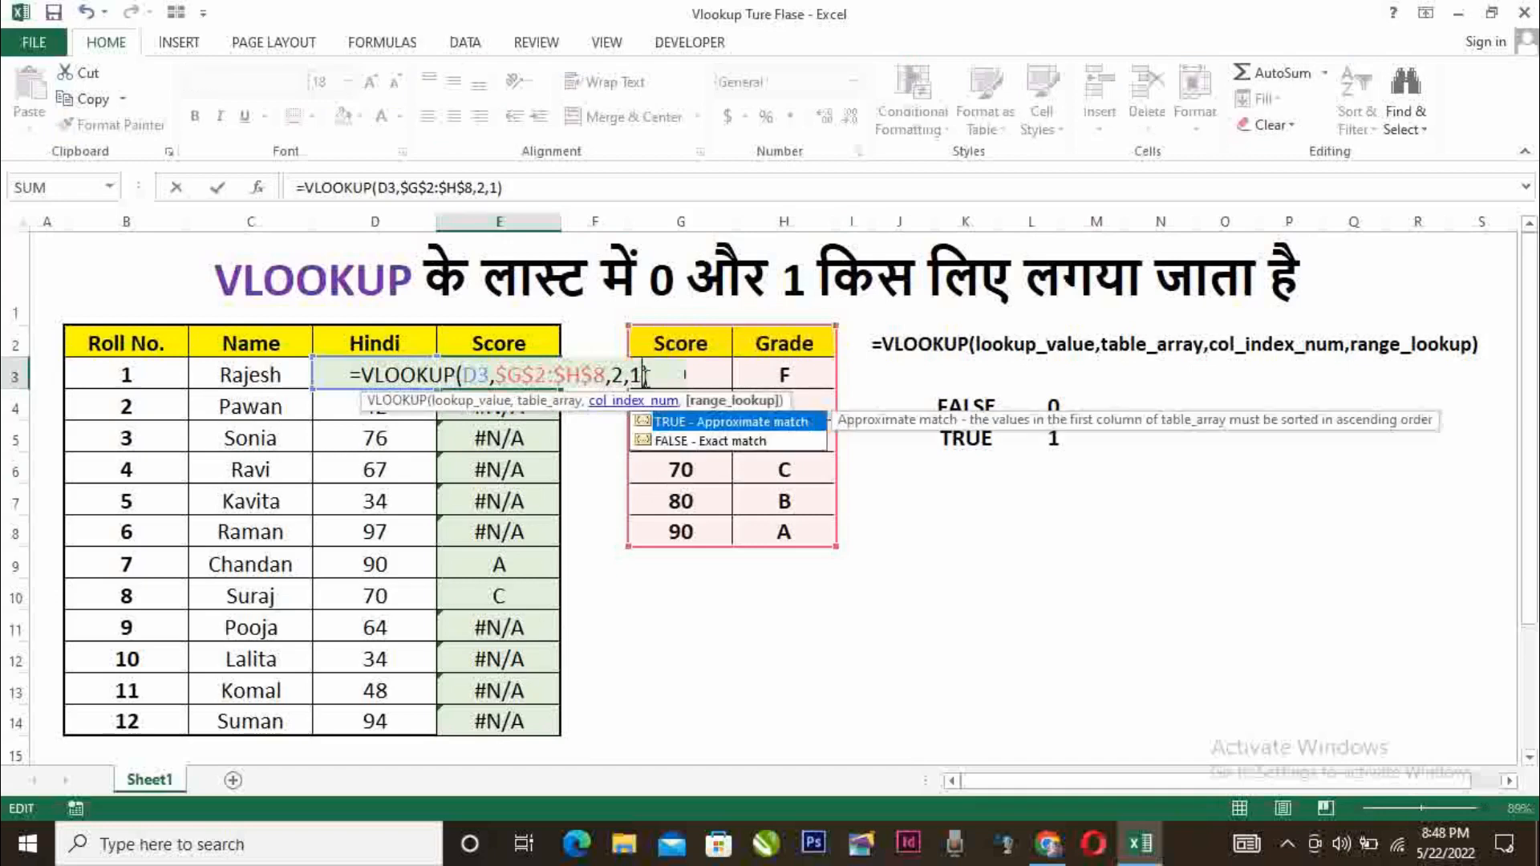
pyautogui.press('Return')
pyautogui.click(522, 375)
pyautogui.moveTo(566, 396); pyautogui.dragTo(564, 734)
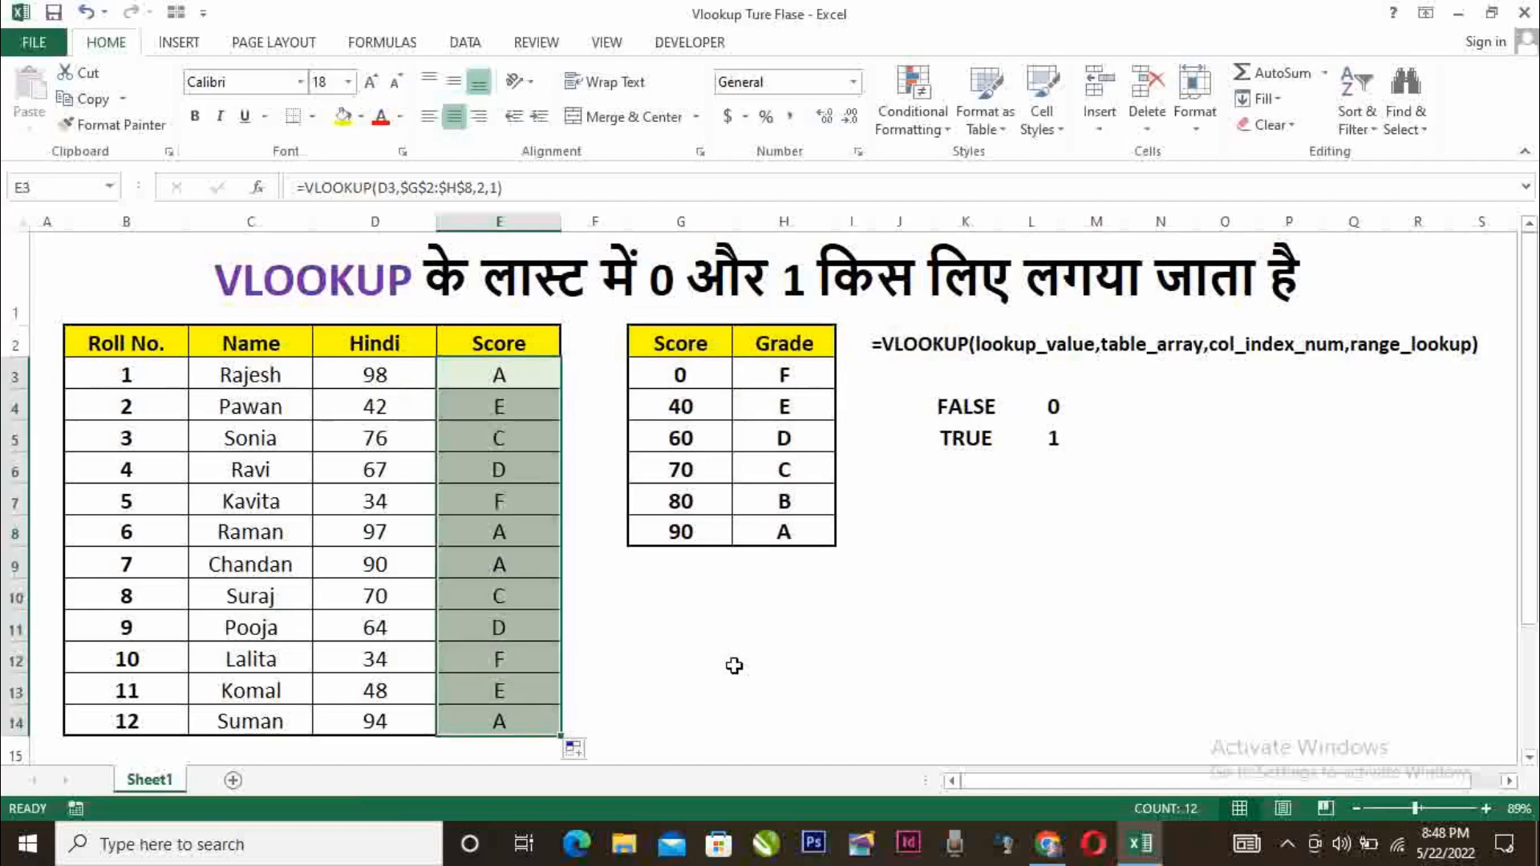
pyautogui.click(727, 662)
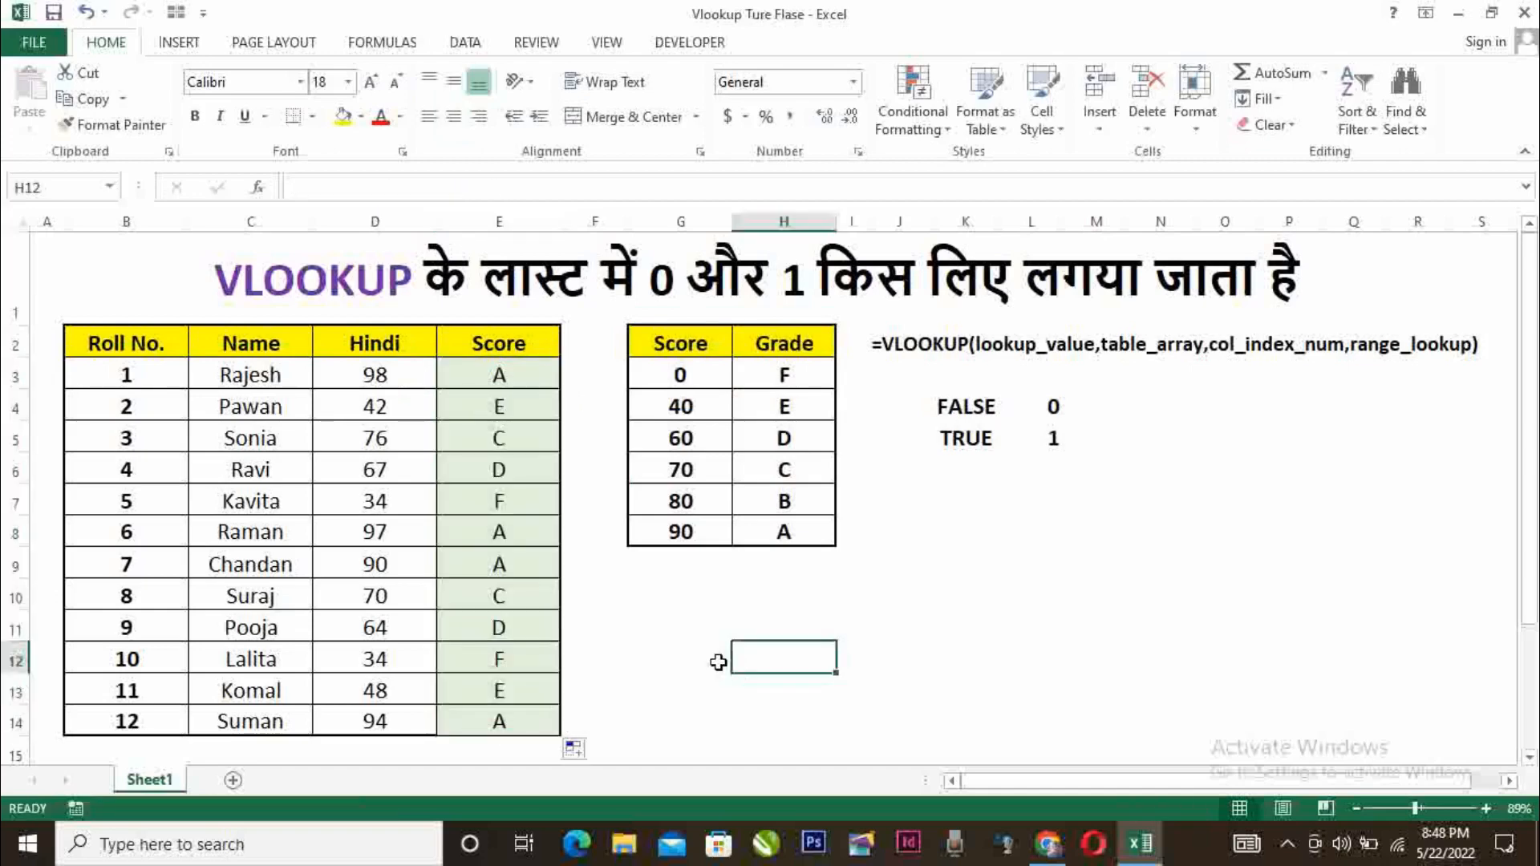